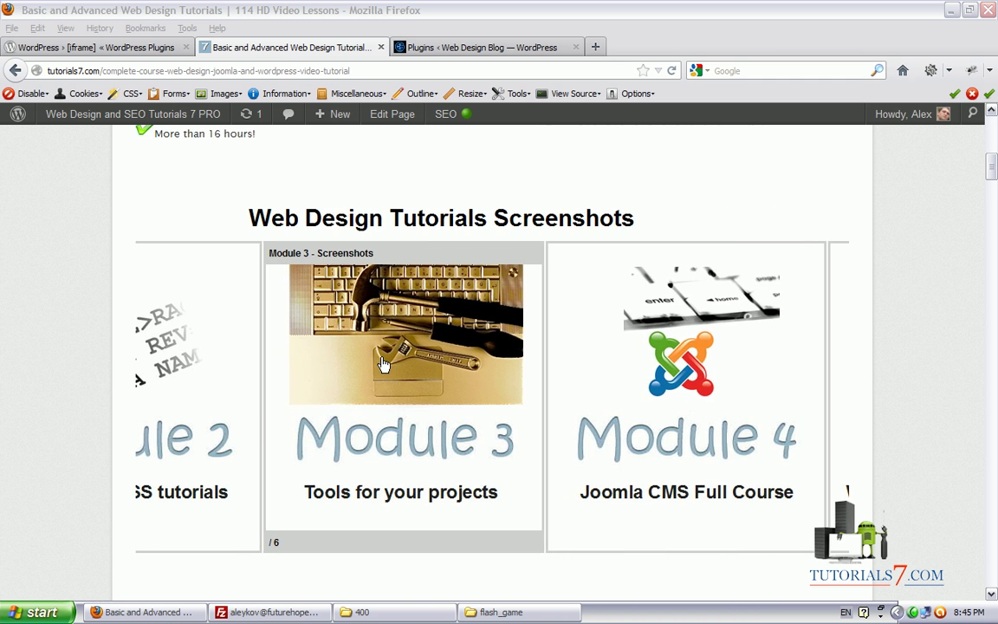
# - Open the Module 6 Web Page Maker screenshot gallery and page through its screenshots
pyautogui.moveTo(995, 184)
pyautogui.mouseDown()
pyautogui.moveTo(994, 132)
pyautogui.moveTo(993, 173)
pyautogui.mouseUp()
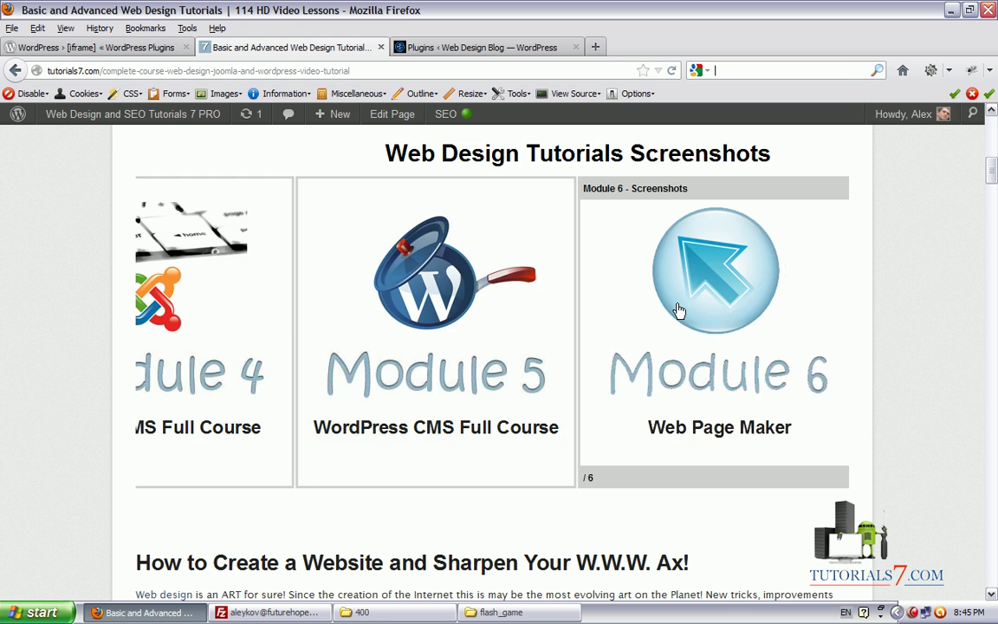
pyautogui.click(680, 308)
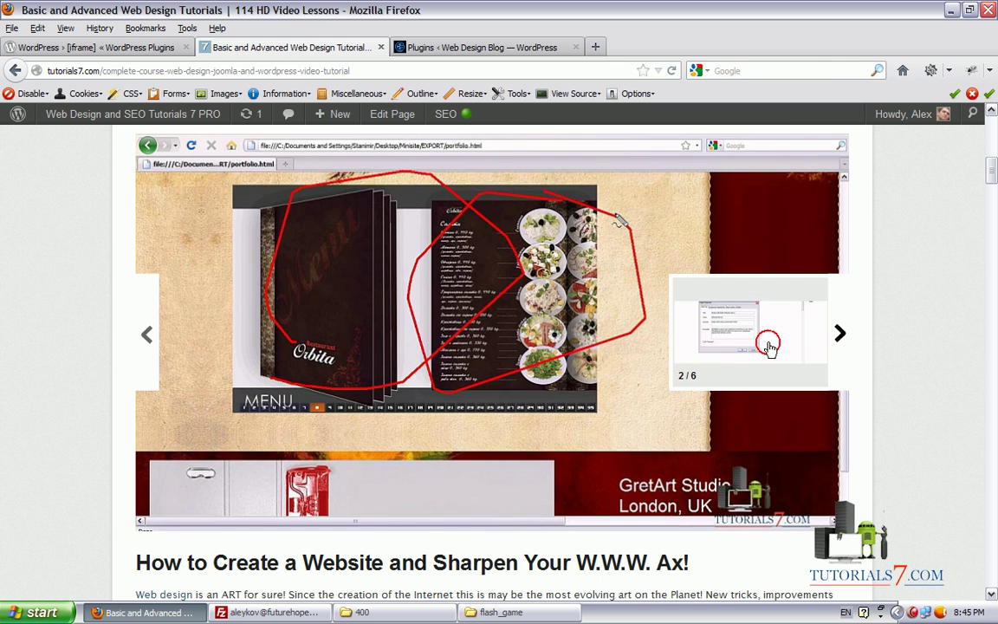
pyautogui.click(769, 345)
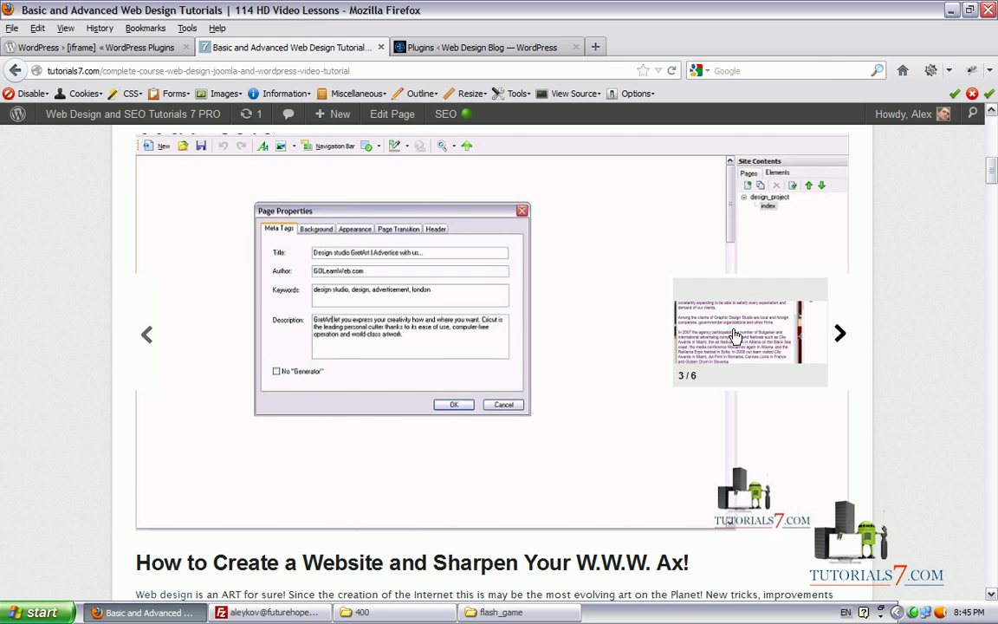
pyautogui.click(735, 333)
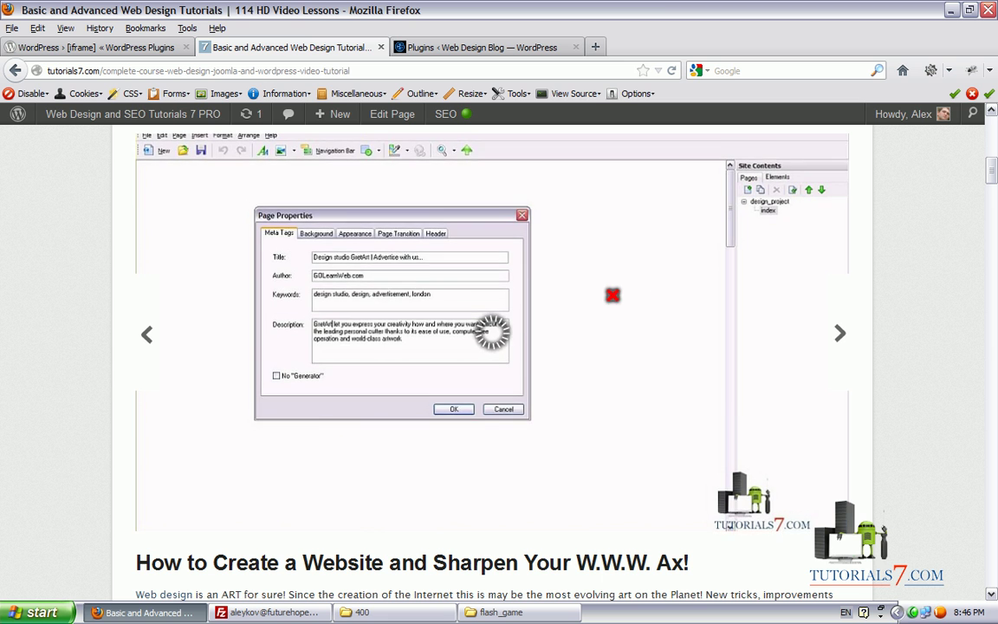
pyautogui.click(724, 326)
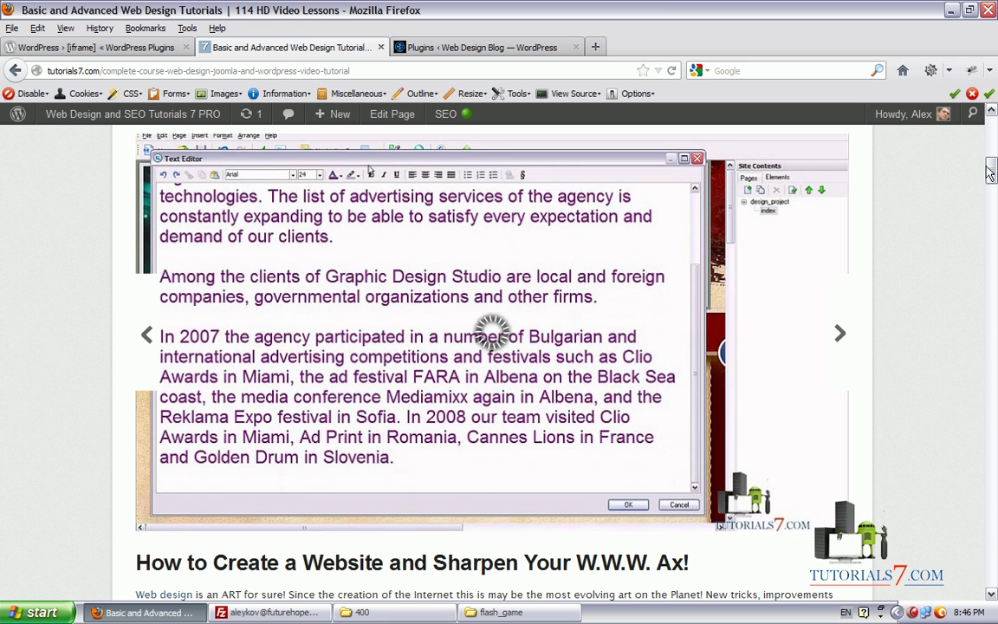
pyautogui.click(662, 417)
# - Play game.swf in GOM Player with a New Game, then return to the course page top
pyautogui.click(501, 612)
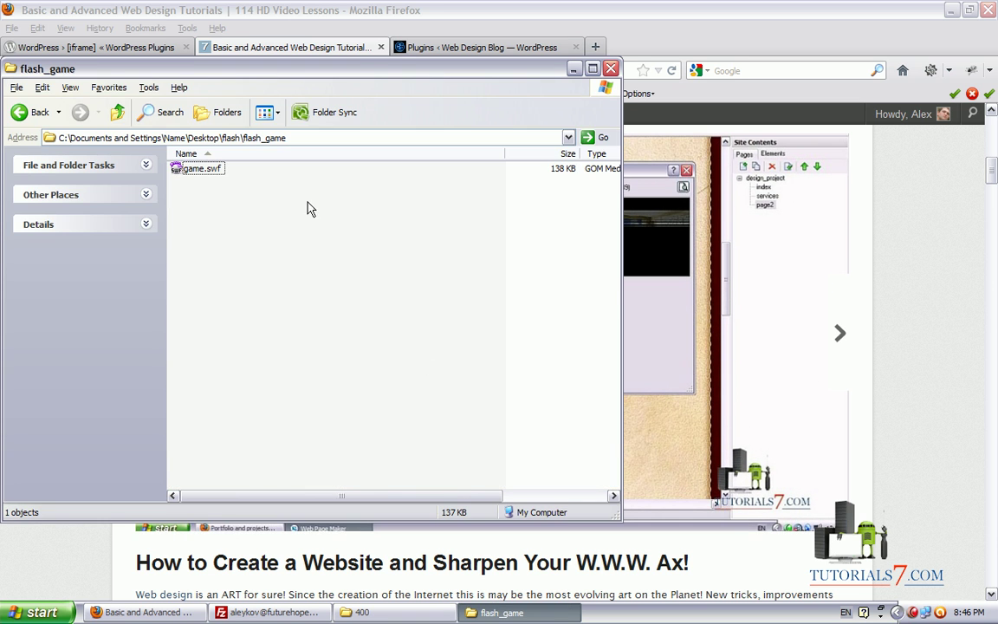
pyautogui.doubleClick(214, 170)
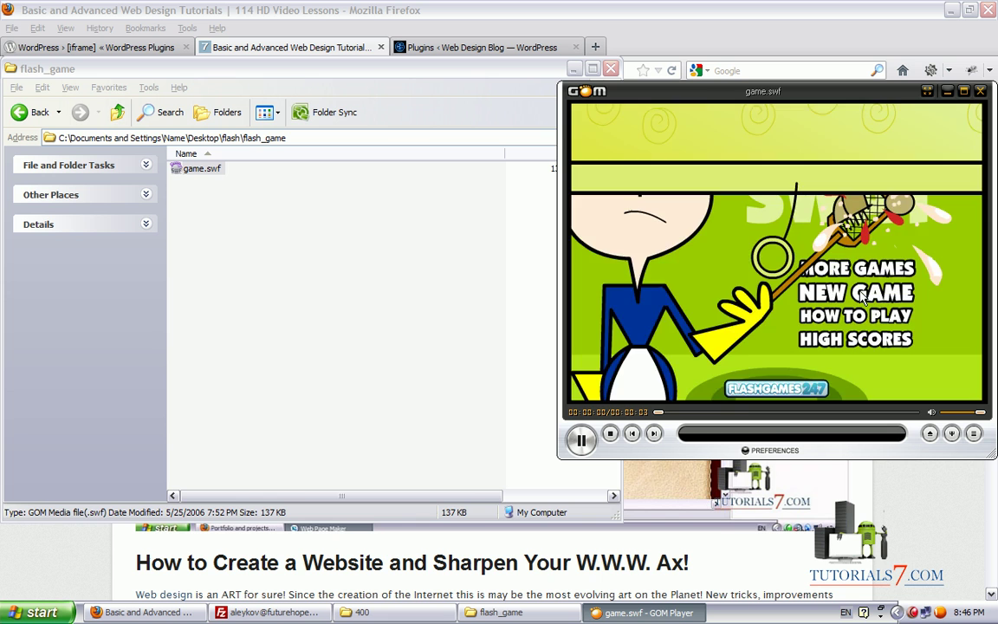
pyautogui.click(863, 294)
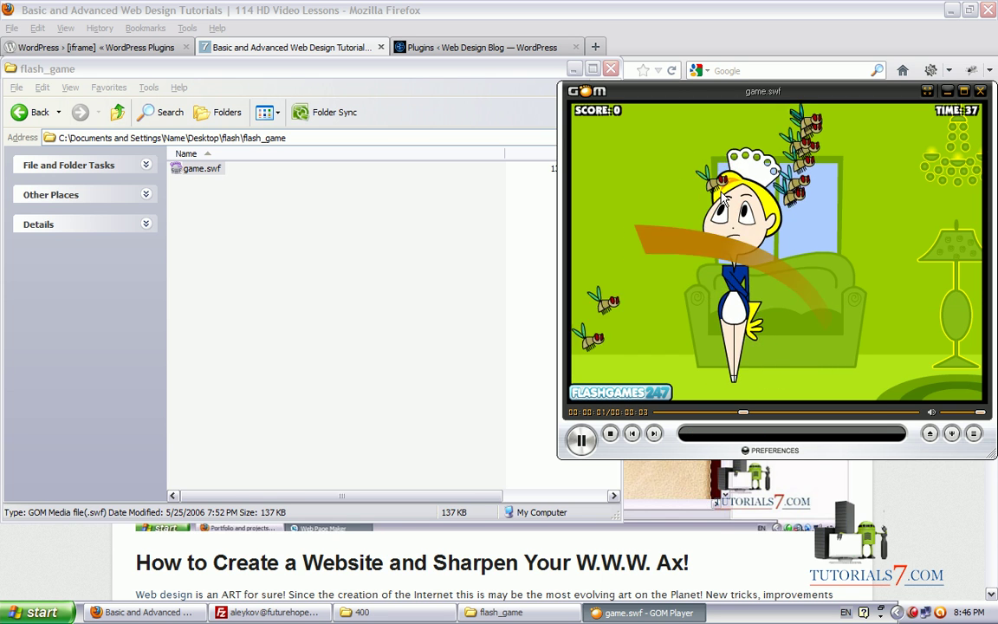
pyautogui.hotkey('alt', 'F4')
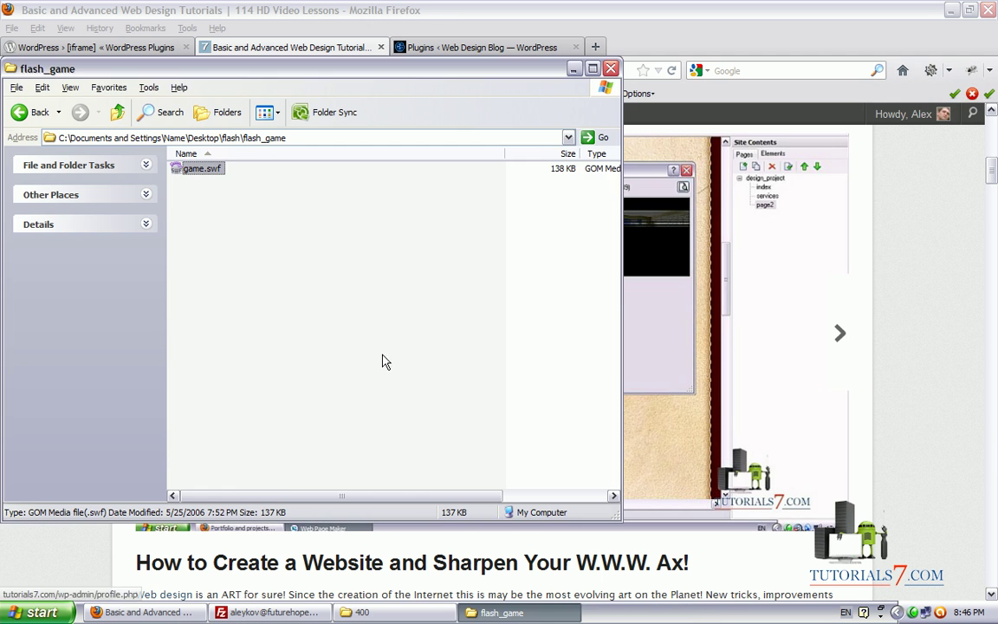
pyautogui.click(438, 8)
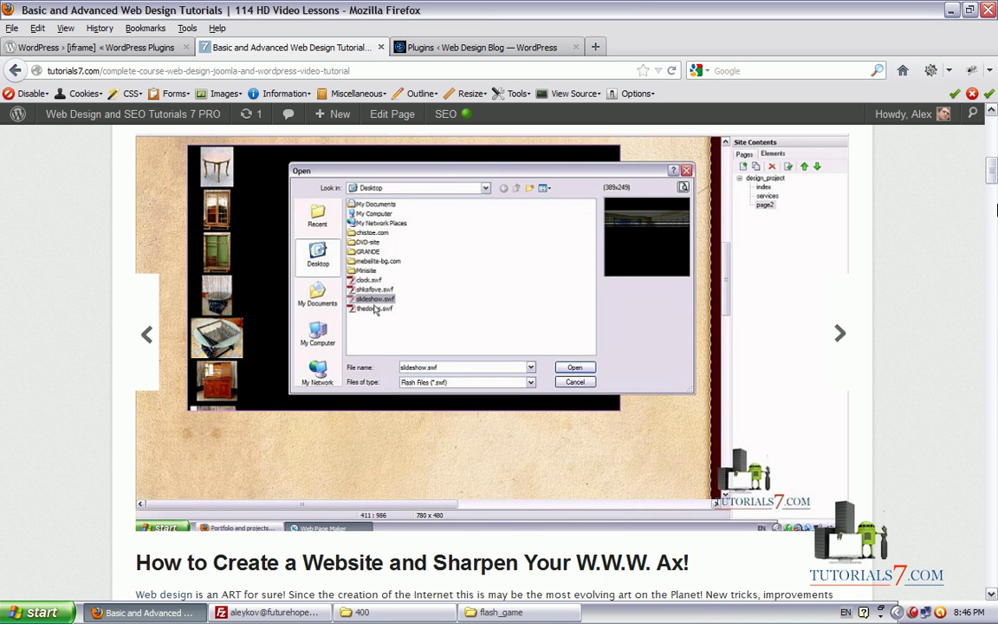
pyautogui.moveTo(994, 169); pyautogui.dragTo(994, 135)
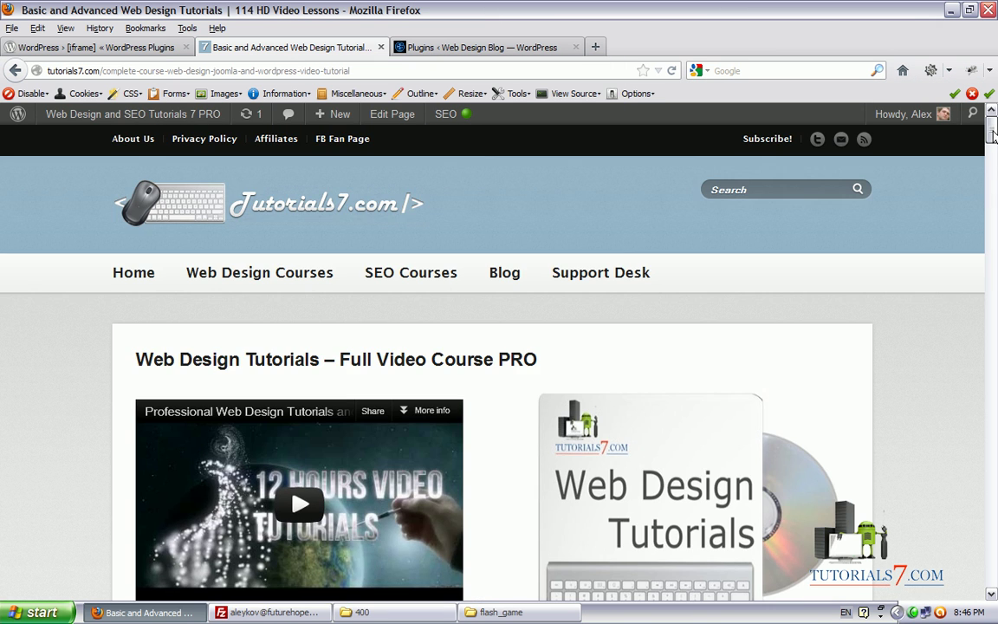
# - On the [iframe] plugin page, select the whole example [iframe] shortcode
pyautogui.click(121, 49)
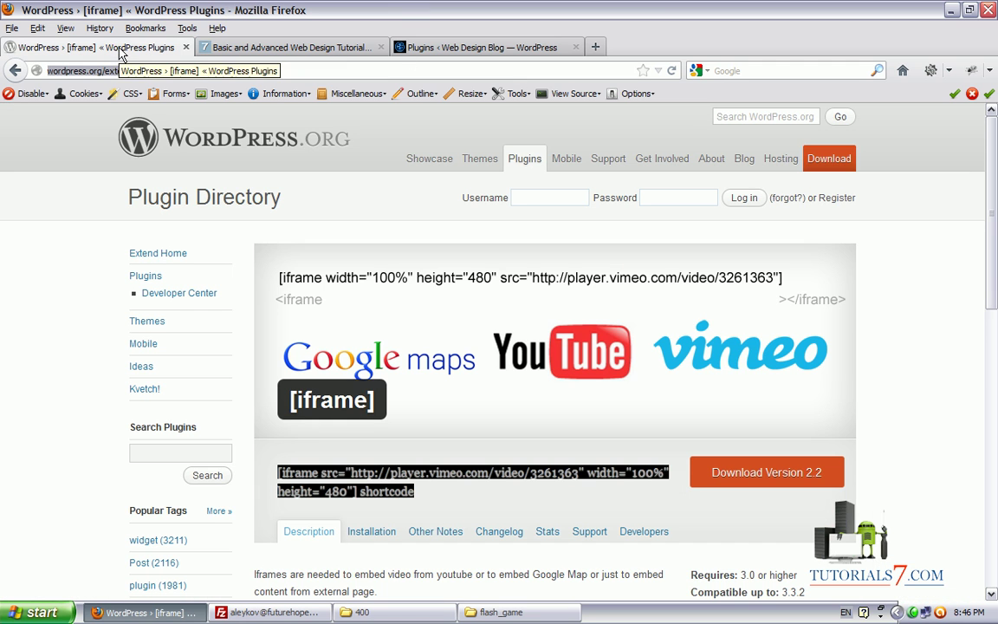
pyautogui.moveTo(993, 147)
pyautogui.mouseDown()
pyautogui.moveTo(994, 223)
pyautogui.moveTo(993, 195)
pyautogui.mouseUp()
pyautogui.click(425, 396)
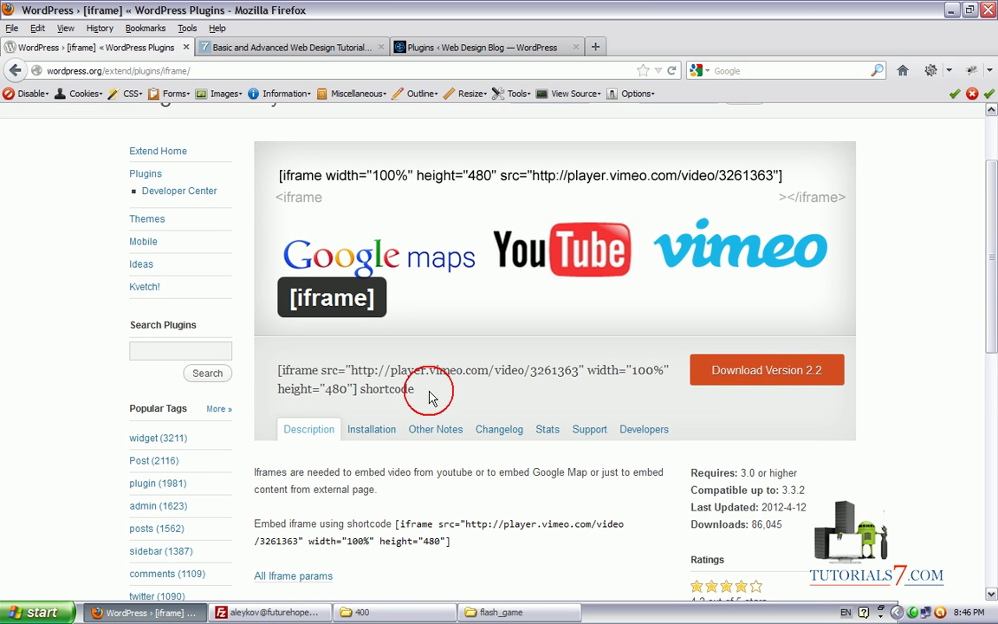
pyautogui.moveTo(357, 390); pyautogui.dragTo(274, 385)
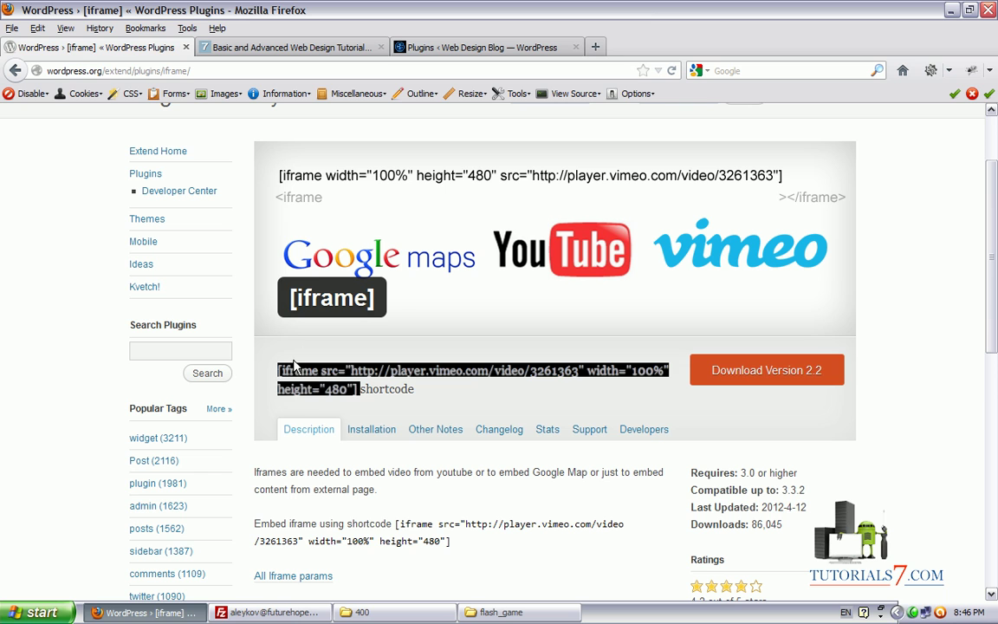
pyautogui.click(303, 353)
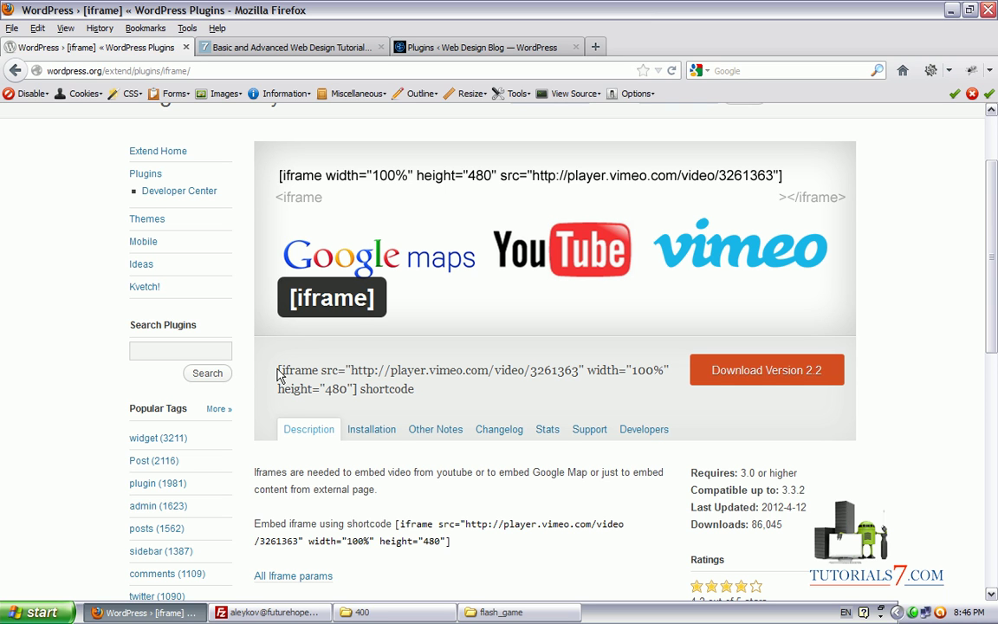
pyautogui.moveTo(354, 389)
pyautogui.mouseDown()
pyautogui.moveTo(303, 392)
pyautogui.moveTo(277, 370)
pyautogui.mouseUp()
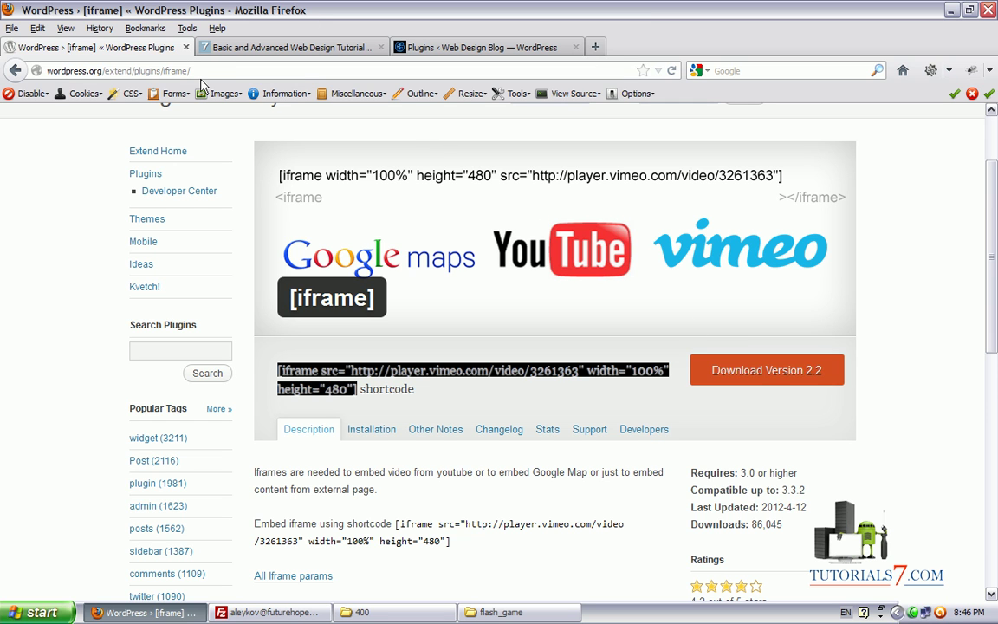
pyautogui.moveTo(310, 394)
pyautogui.mouseDown()
pyautogui.moveTo(178, 192)
pyautogui.moveTo(207, 89)
pyautogui.moveTo(63, 44)
pyautogui.moveTo(62, 108)
pyautogui.mouseUp()
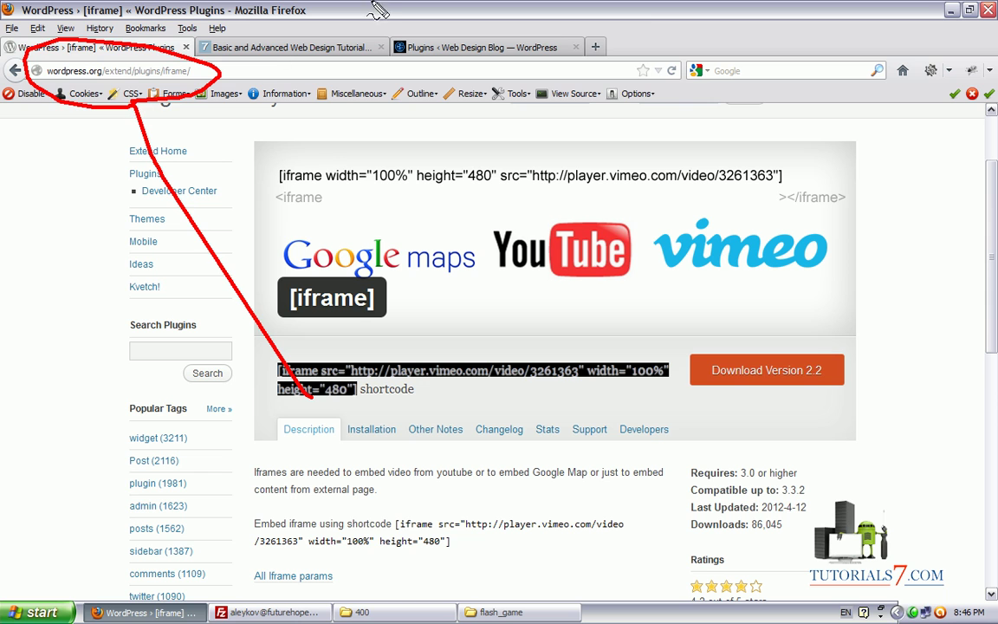
pyautogui.press('Escape')
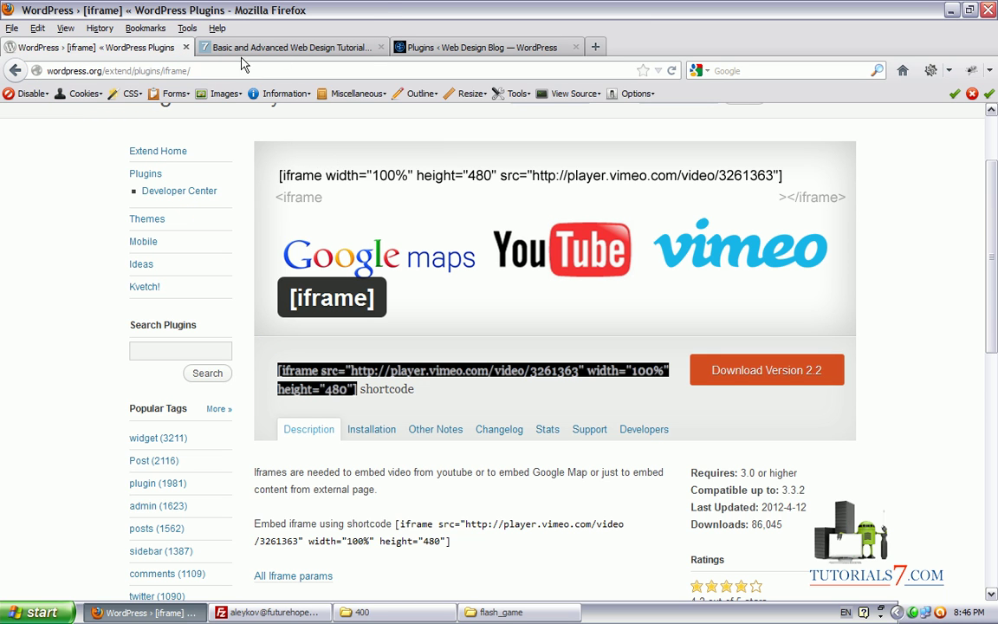
# - Download and save iframe.2.2.zip, then close the Downloads window
pyautogui.click(750, 377)
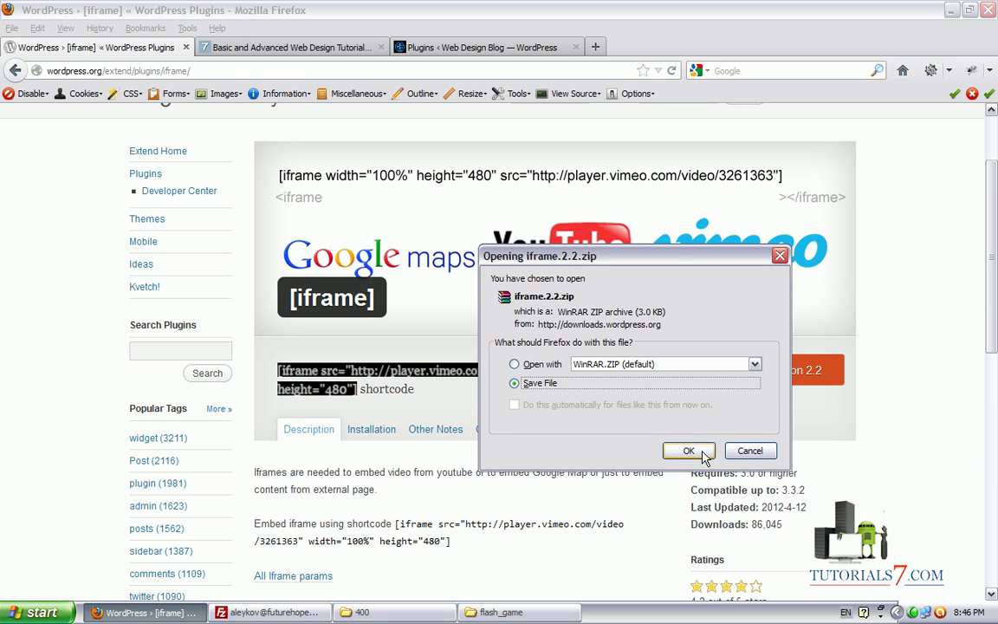
pyautogui.click(704, 454)
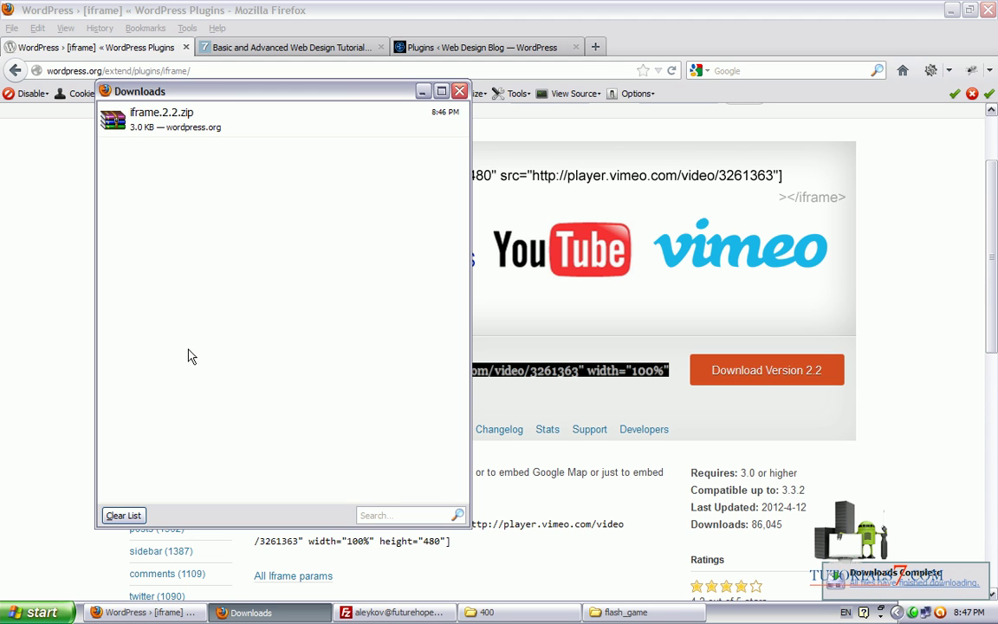
pyautogui.moveTo(211, 430); pyautogui.dragTo(155, 153)
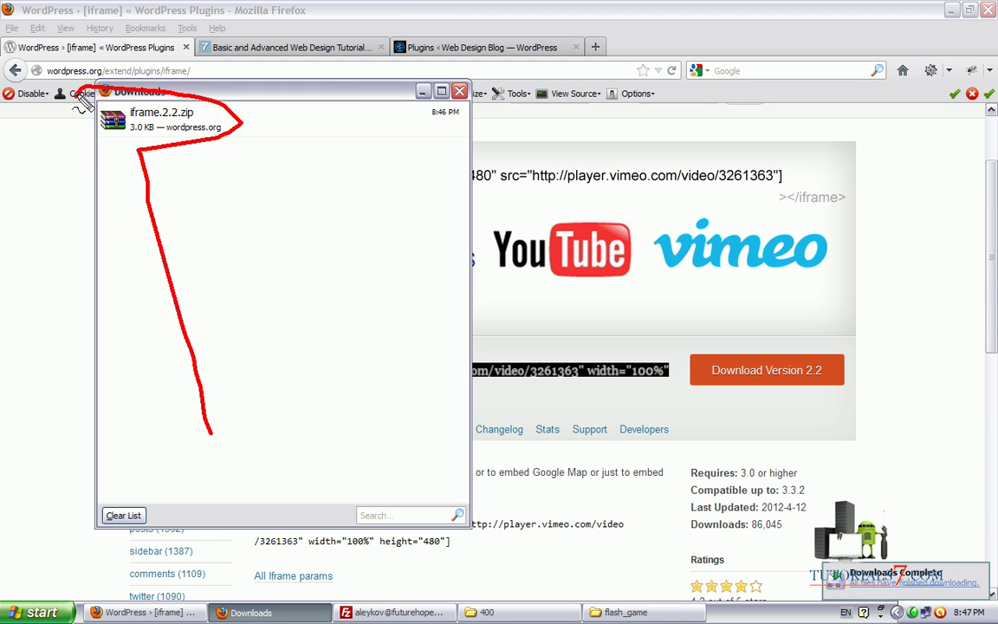
pyautogui.click(459, 91)
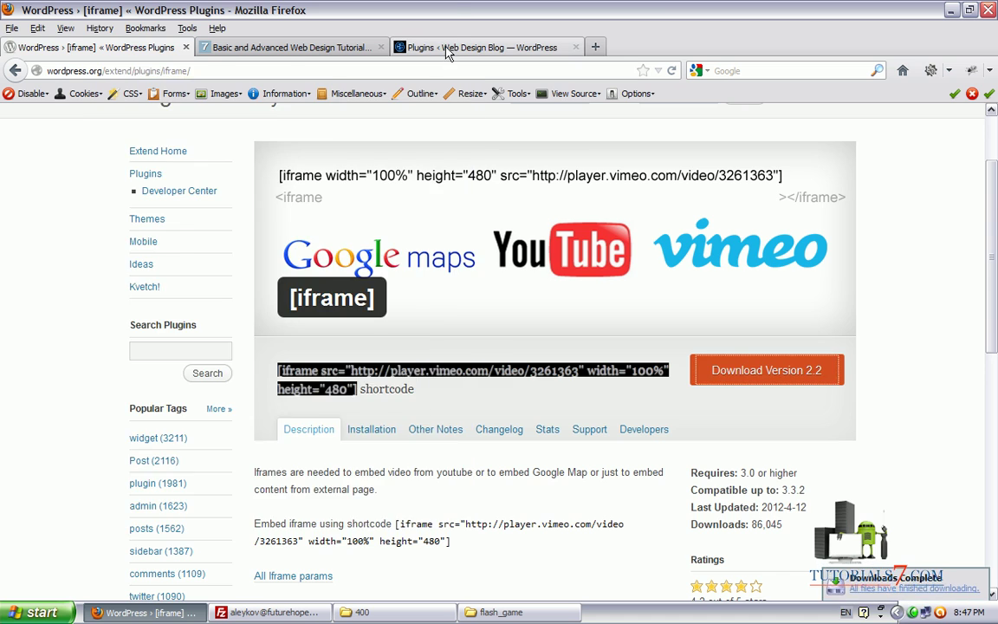
# - Go to the blog's Plugins > Add New upload page
pyautogui.click(407, 47)
pyautogui.scroll(4, 996, 224)
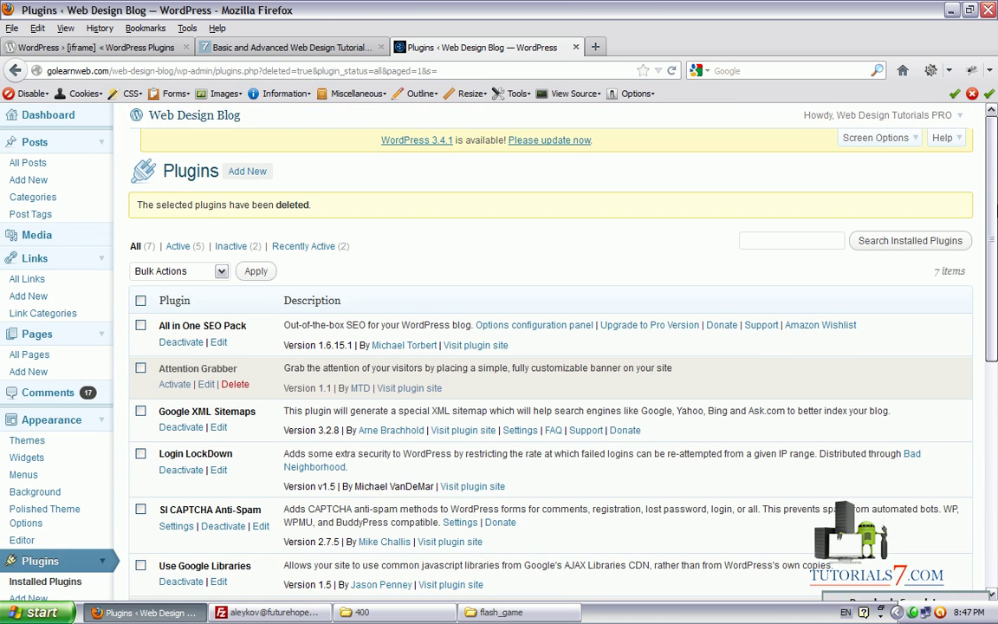
pyautogui.scroll(-1, 995, 224)
pyautogui.scroll(2, 659, 247)
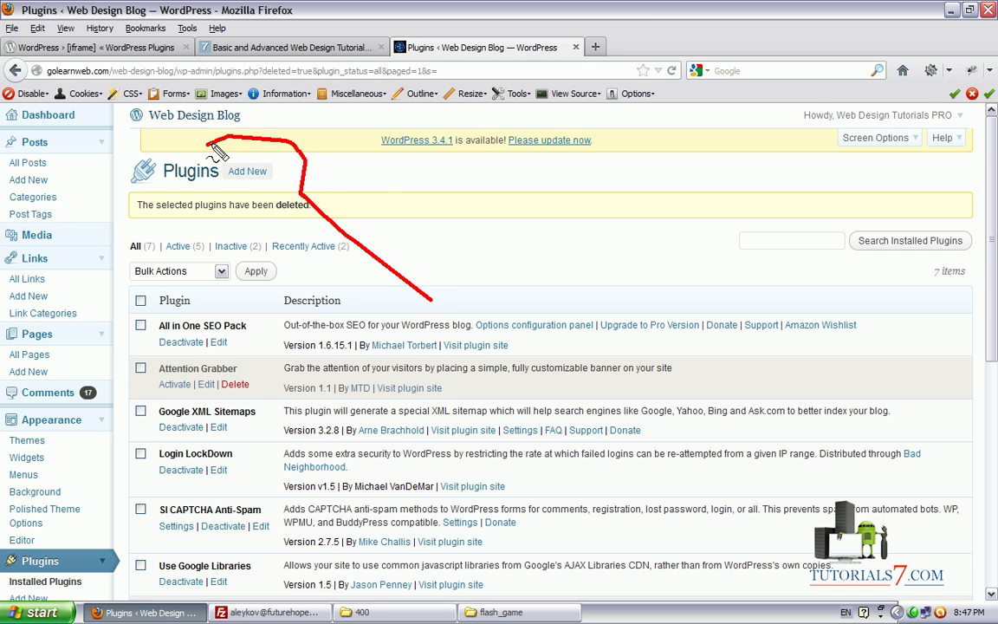
pyautogui.click(248, 173)
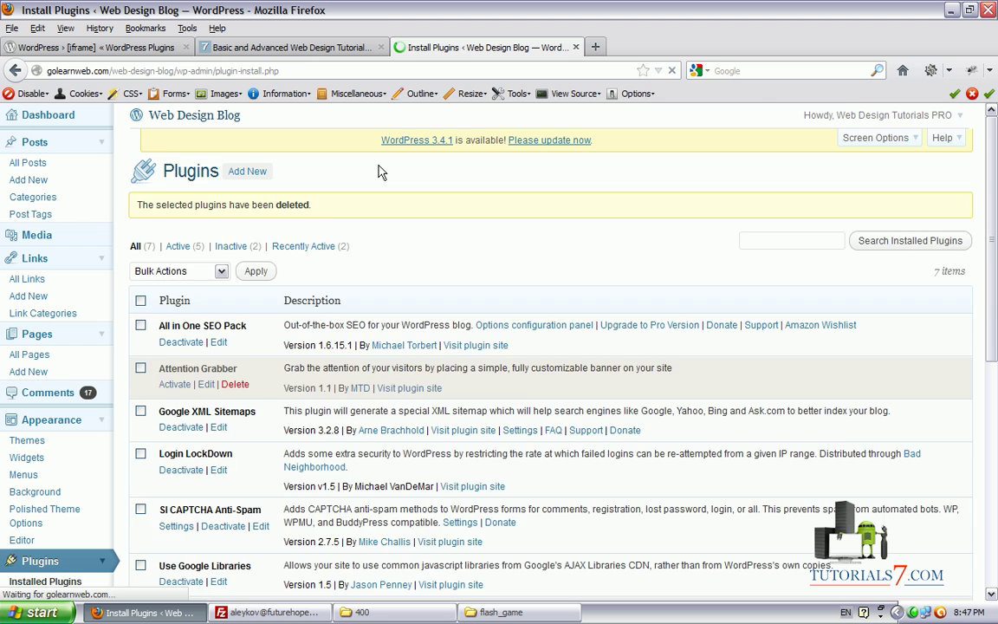
pyautogui.click(188, 201)
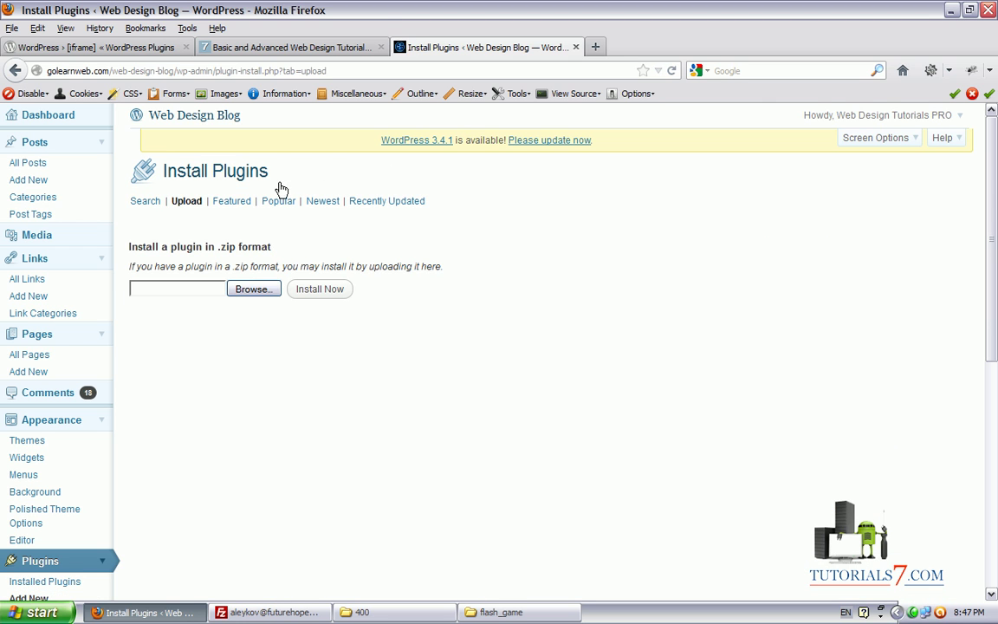
# - Upload iframe.2.2.zip from the Desktop and install it
pyautogui.click(254, 293)
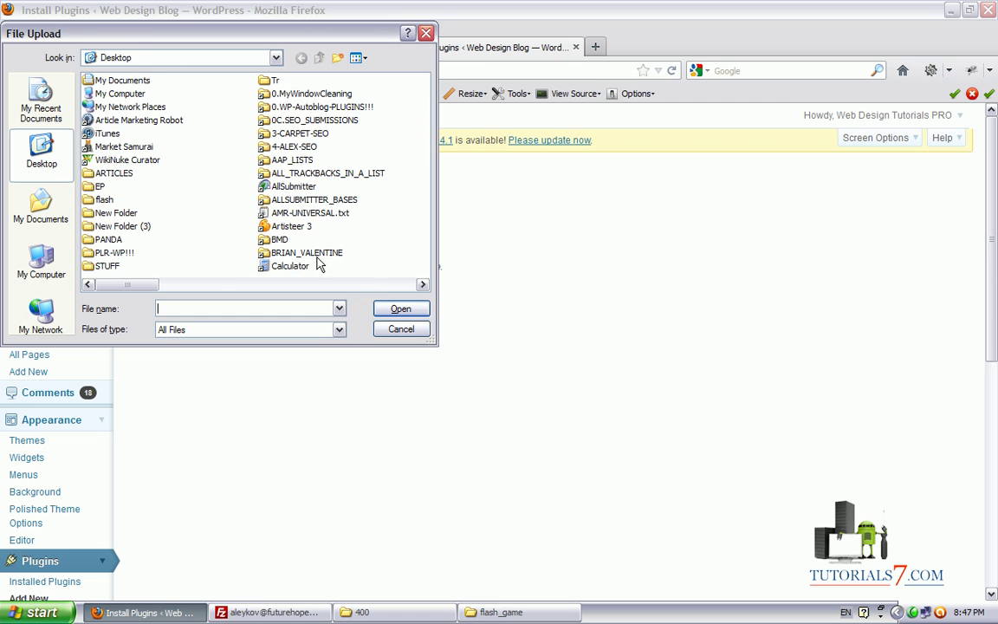
pyautogui.click(422, 285)
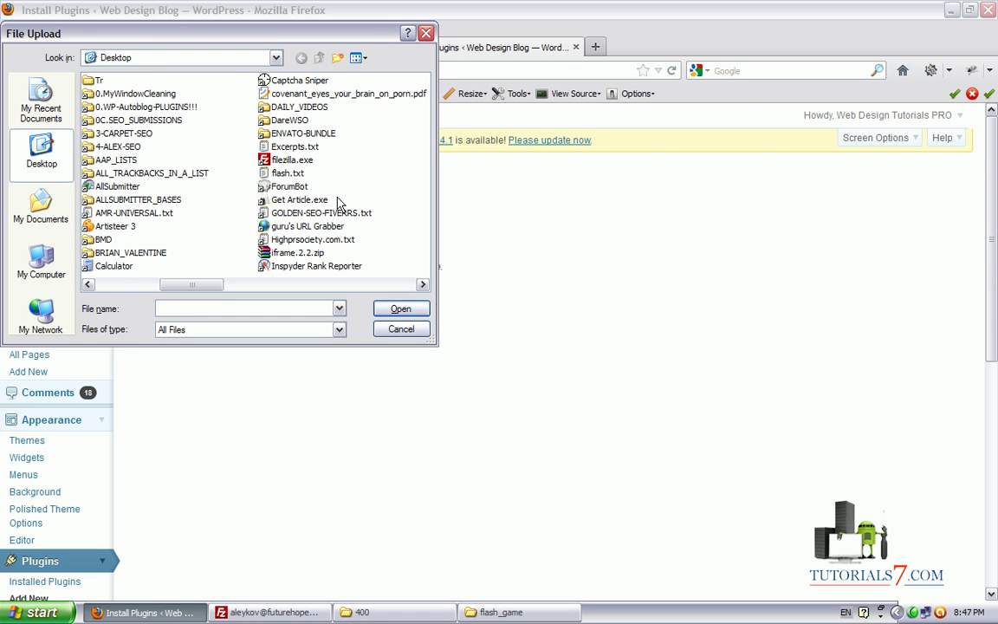
pyautogui.click(310, 256)
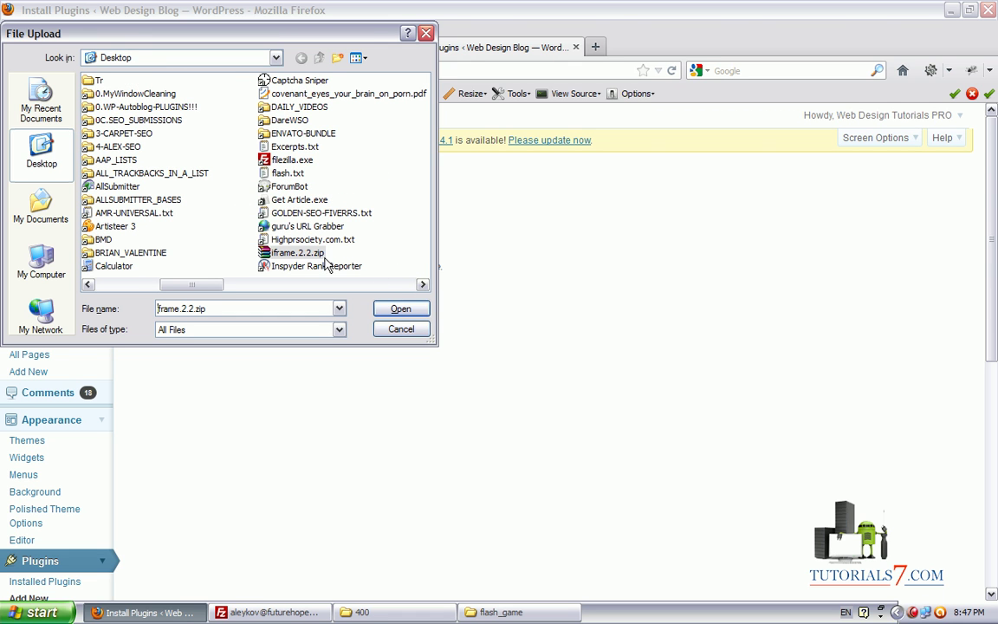
pyautogui.click(401, 309)
pyautogui.click(320, 289)
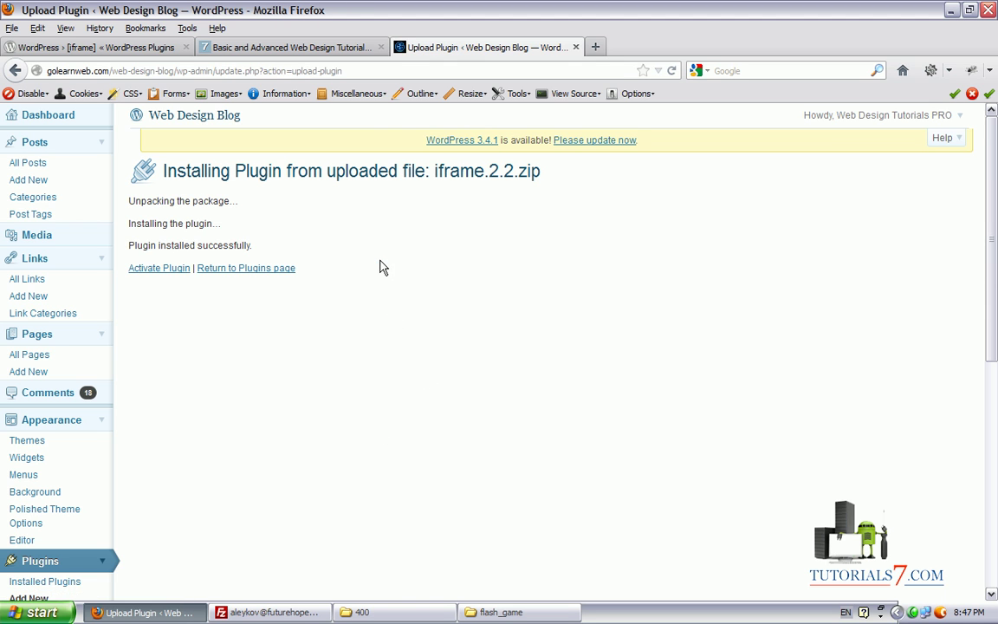
# - Activate the [iframe] plugin and check its entry in the installed plugins list
pyautogui.click(183, 268)
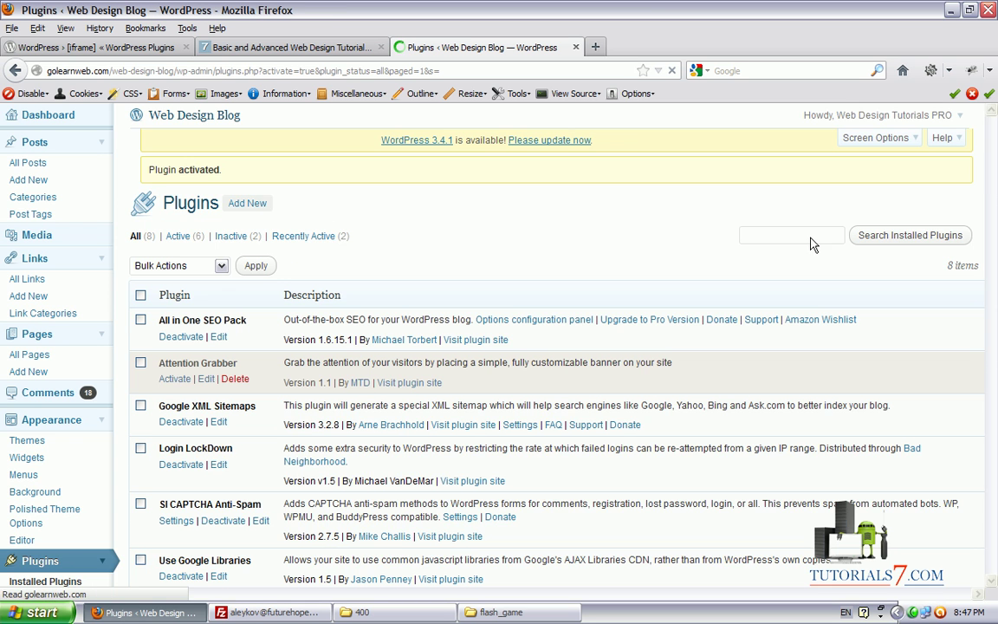
pyautogui.scroll(-2, 995, 221)
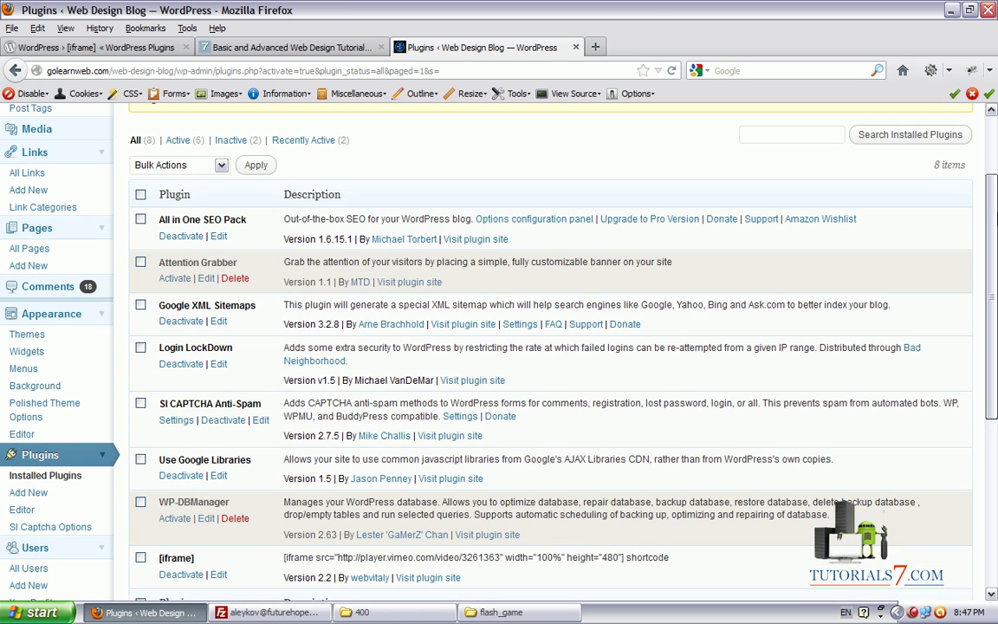
pyautogui.scroll(-3, 568, 506)
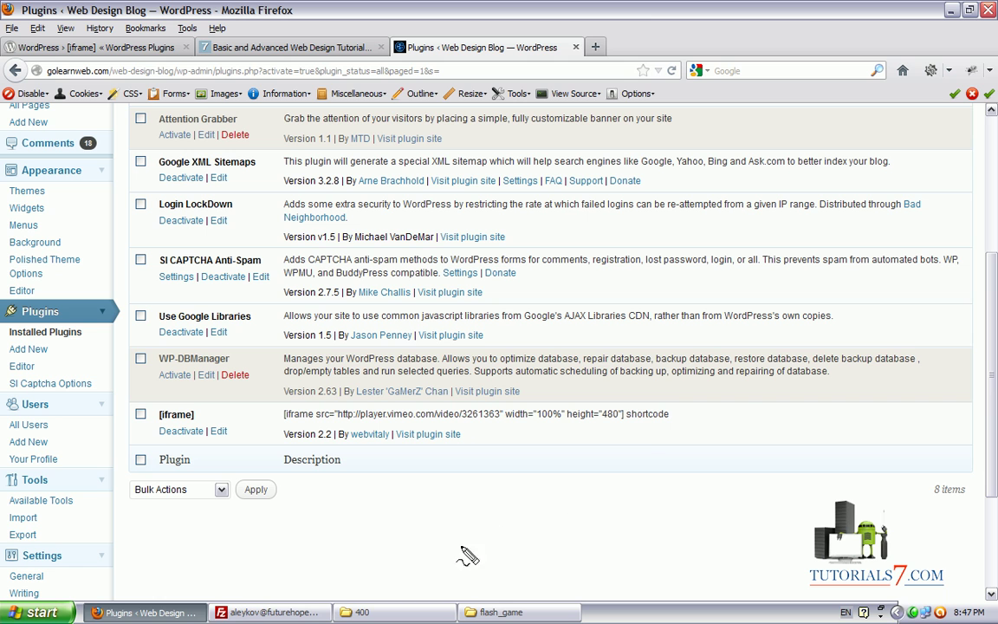
pyautogui.moveTo(461, 559)
pyautogui.mouseDown()
pyautogui.moveTo(175, 457)
pyautogui.moveTo(429, 468)
pyautogui.mouseUp()
pyautogui.moveTo(281, 424)
pyautogui.mouseDown()
pyautogui.moveTo(675, 408)
pyautogui.moveTo(283, 406)
pyautogui.mouseUp()
pyautogui.press('Escape')
pyautogui.scroll(5, 572, 145)
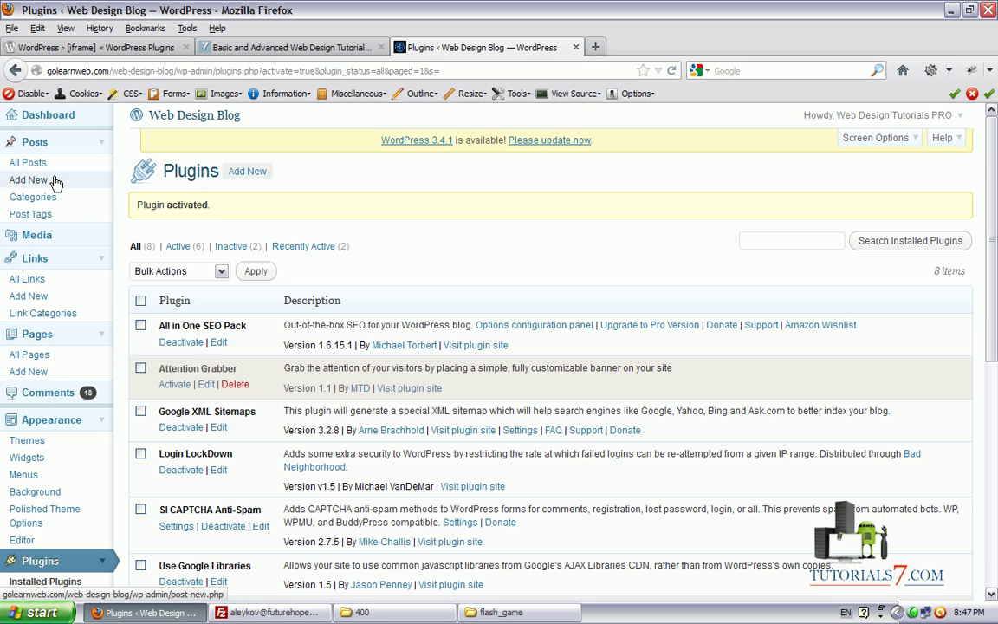
# - Start a new post titled 'Game' in a separate tab, then return to Tutorials7
pyautogui.rightClick(39, 180)
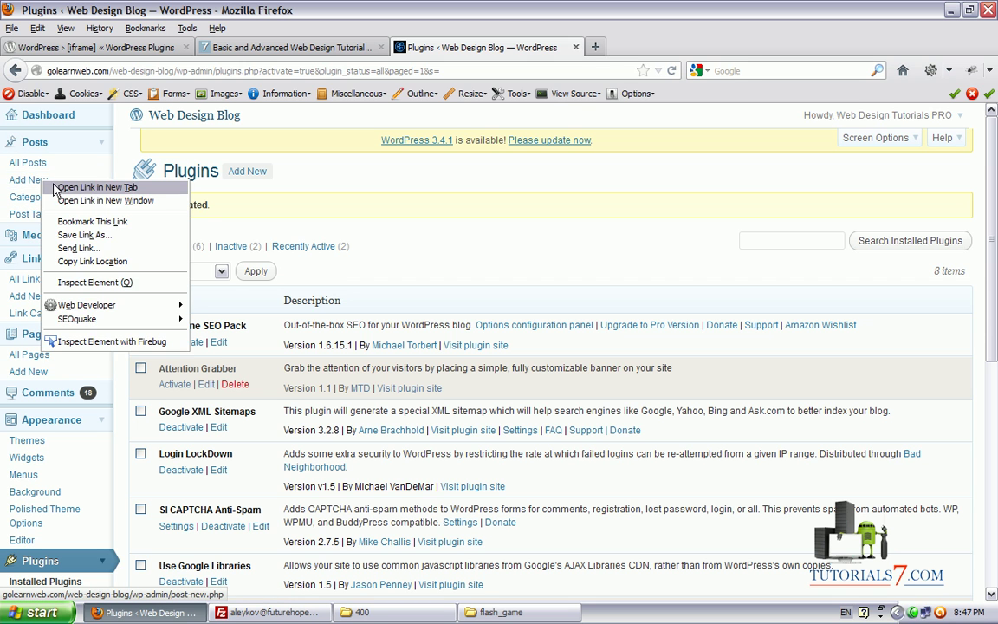
pyautogui.click(70, 188)
pyautogui.click(626, 48)
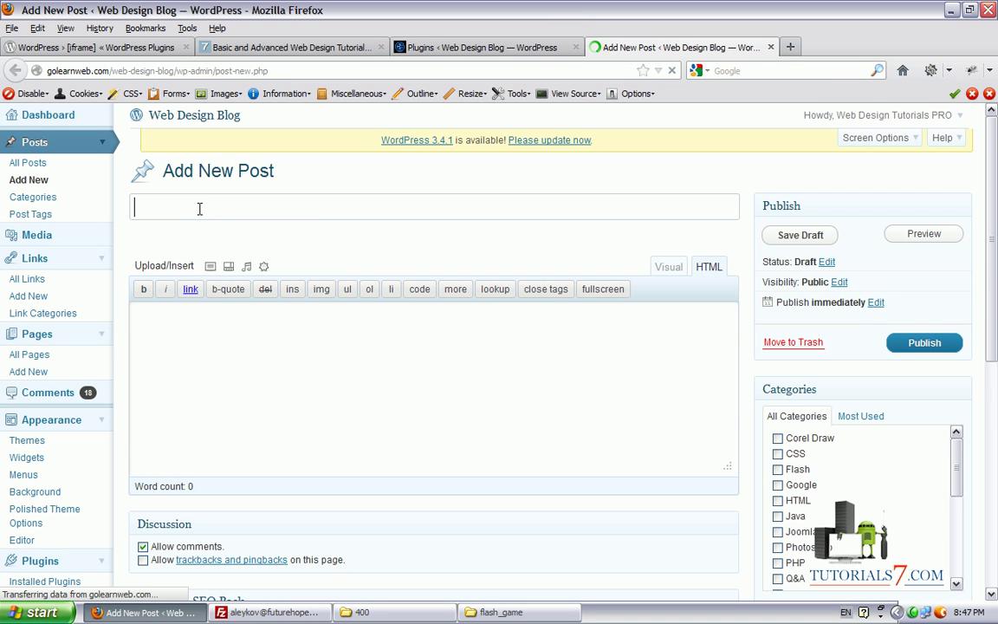
pyautogui.write('Gma')
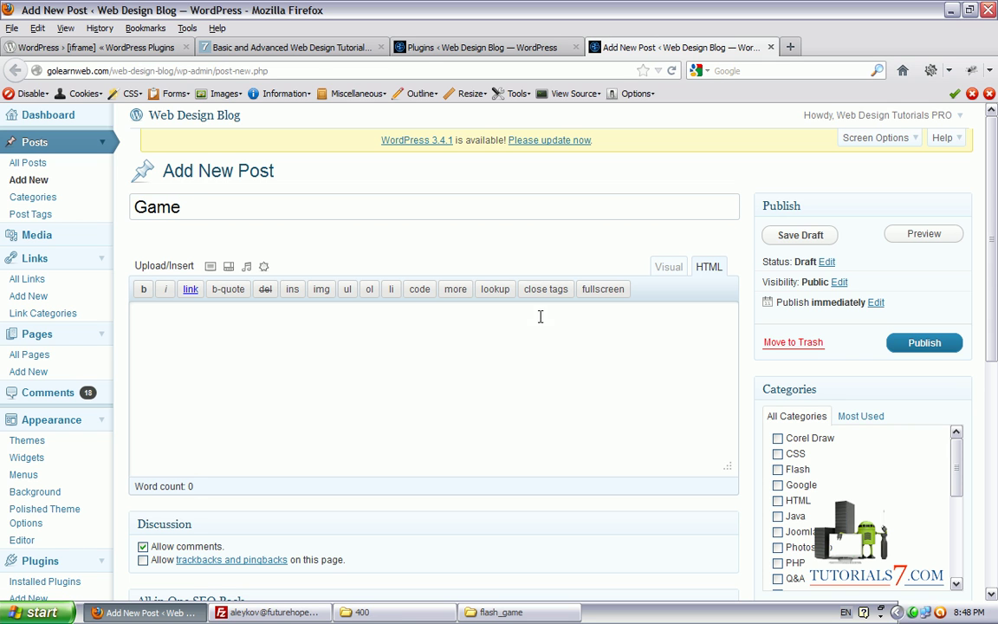
pyautogui.click(289, 47)
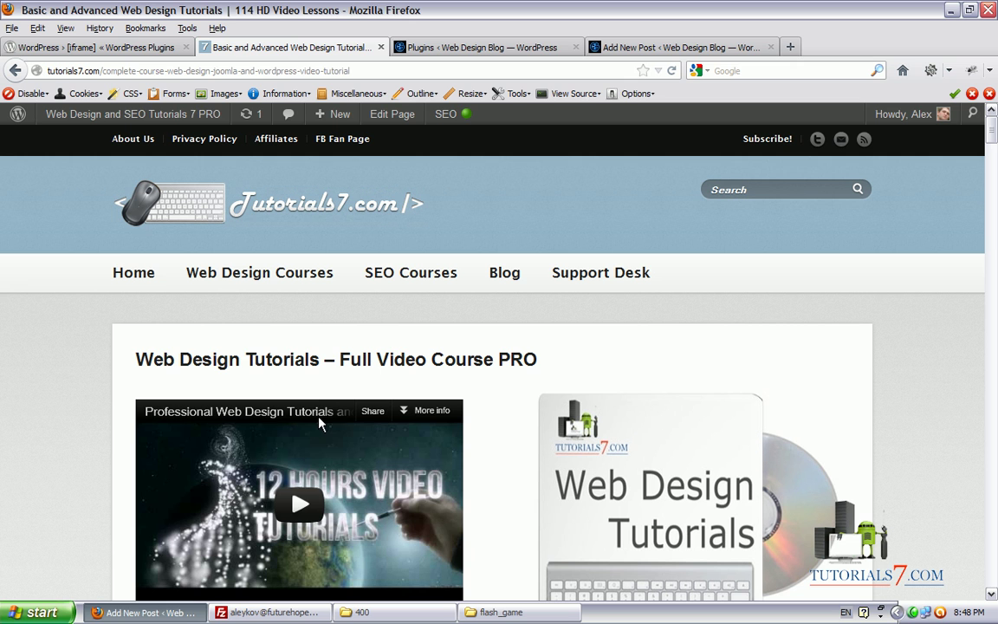
# - Copy the plugin page's example [iframe] shortcode and paste it into the Game post body
pyautogui.click(55, 47)
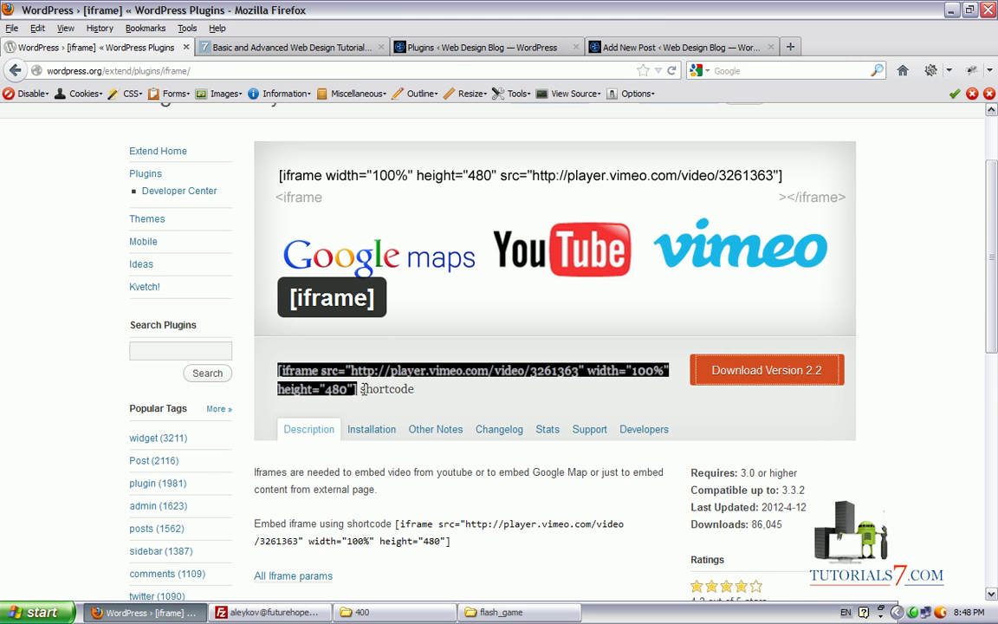
pyautogui.moveTo(363, 389); pyautogui.dragTo(277, 371)
pyautogui.hotkey('ctrl', 'c')
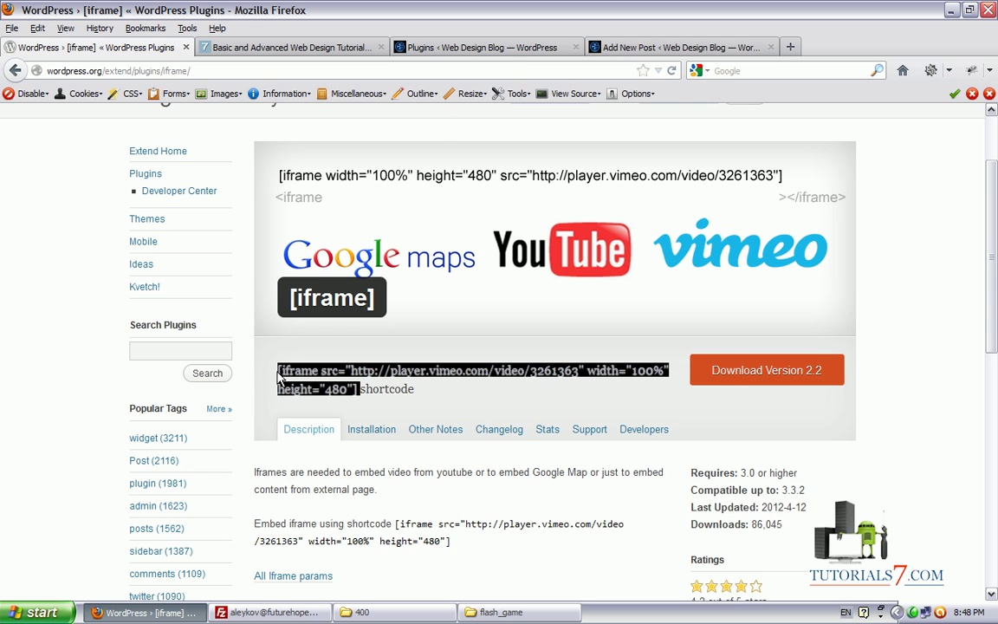
pyautogui.click(659, 48)
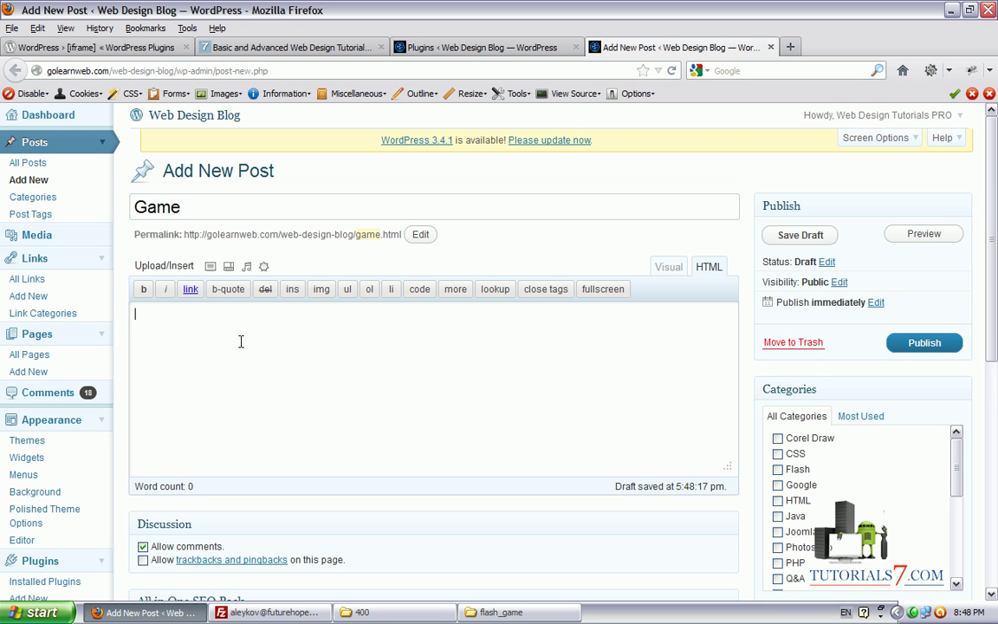
pyautogui.hotkey('ctrl', 'v')
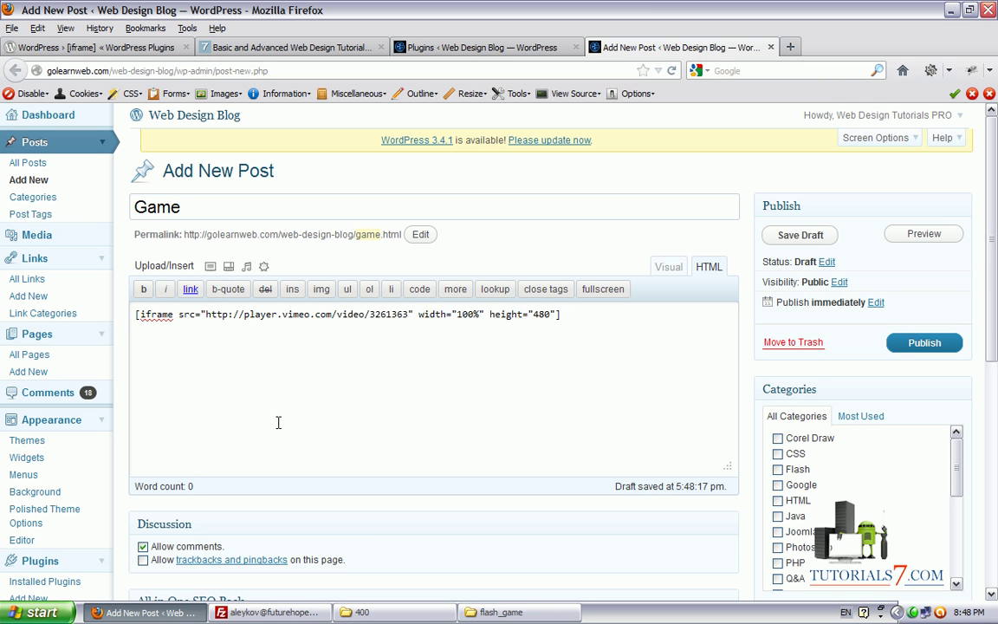
pyautogui.moveTo(291, 533)
pyautogui.mouseDown()
pyautogui.moveTo(416, 321)
pyautogui.moveTo(210, 334)
pyautogui.mouseUp()
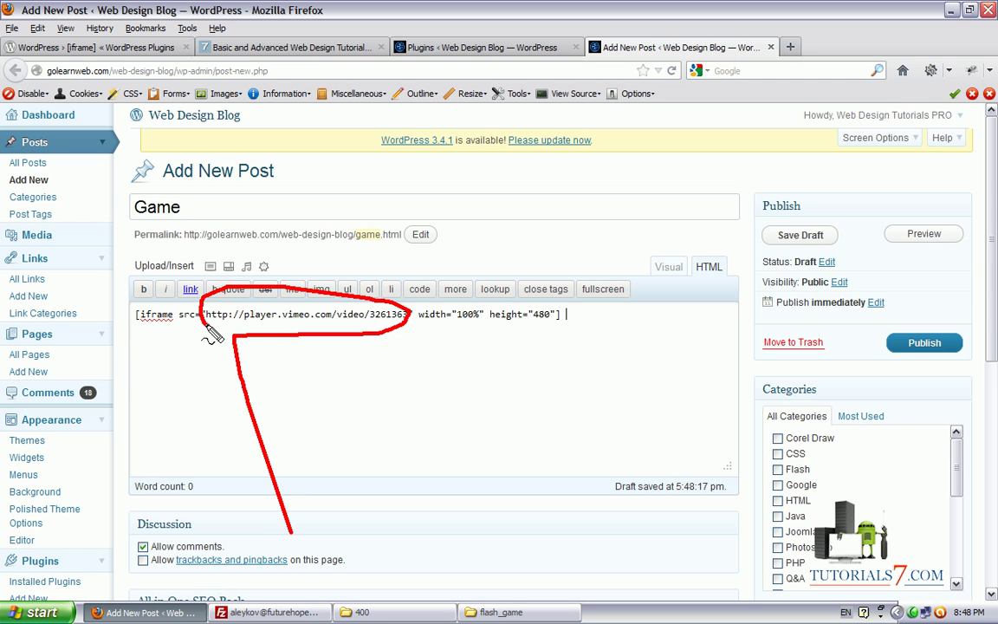
pyautogui.press('Escape')
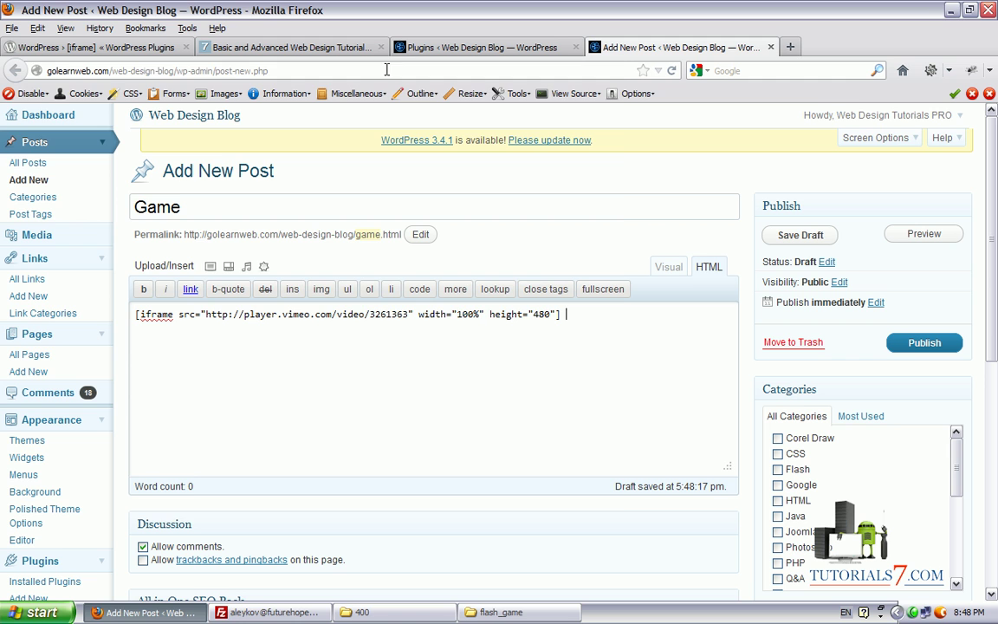
pyautogui.click(511, 611)
# - Create and open a new 'swf' folder in the remote web-design-blog directory
pyautogui.click(256, 612)
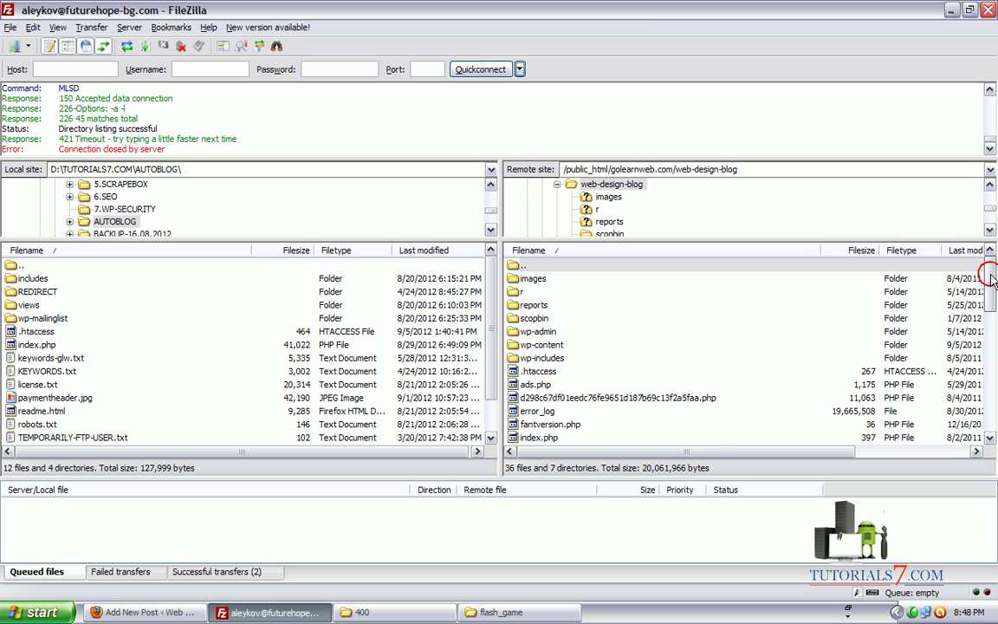
pyautogui.moveTo(990, 277); pyautogui.dragTo(992, 273)
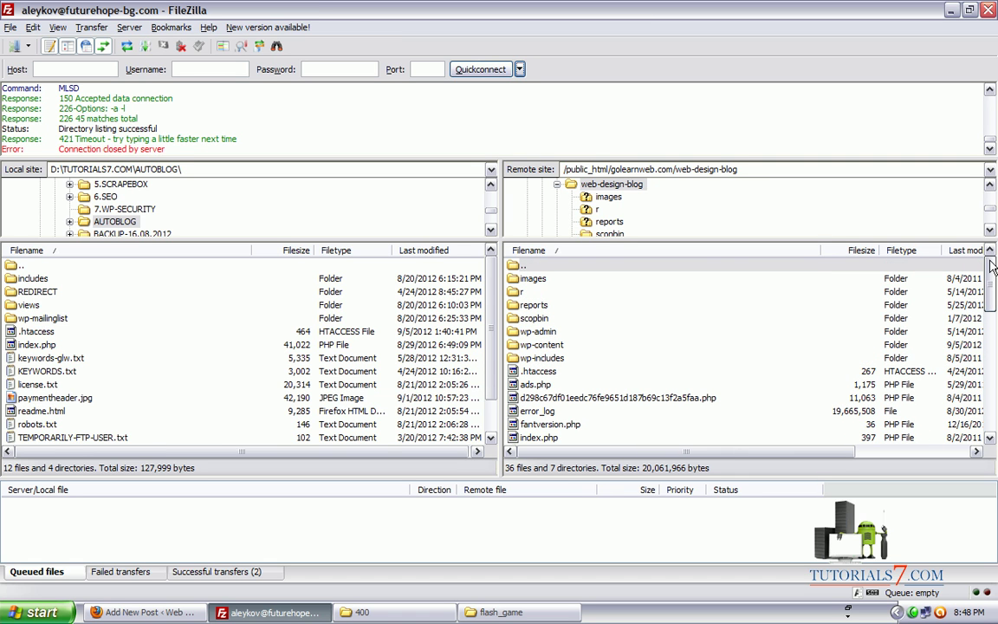
pyautogui.click(646, 319)
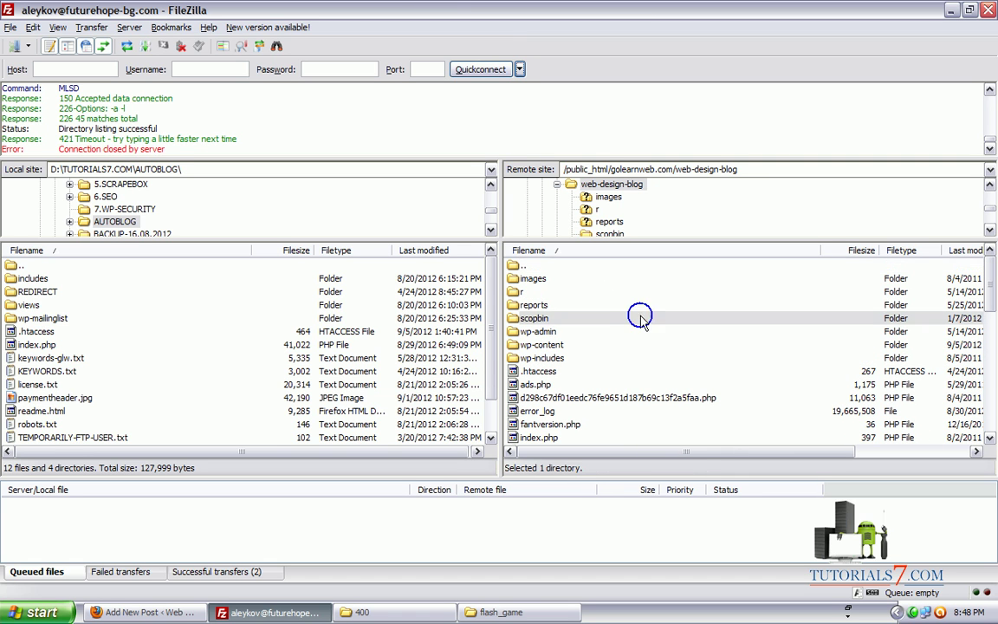
pyautogui.rightClick(651, 321)
pyautogui.rightClick(631, 387)
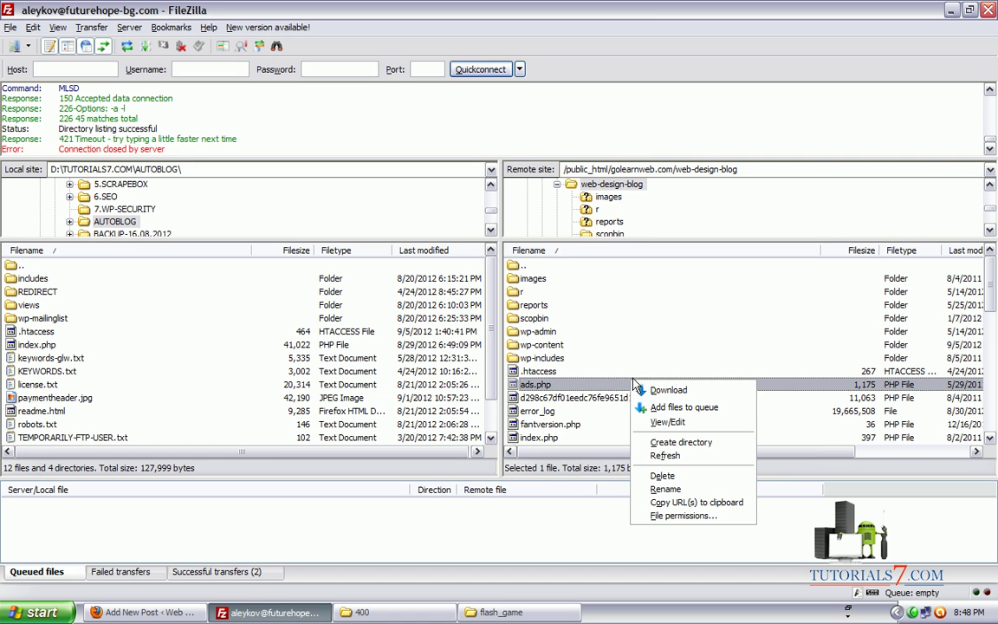
pyautogui.click(680, 440)
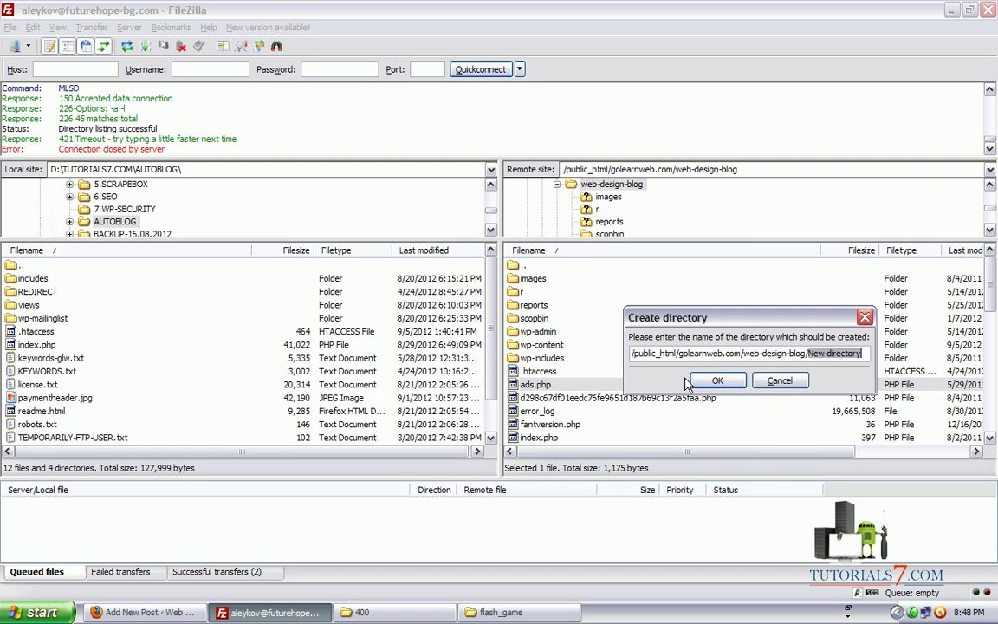
pyautogui.write('swf')
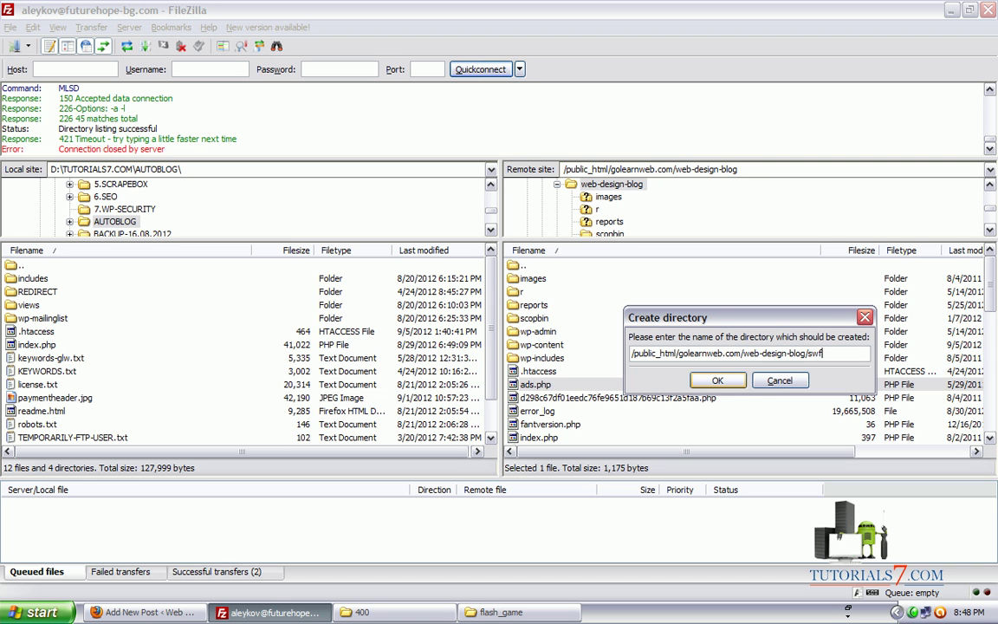
pyautogui.click(716, 381)
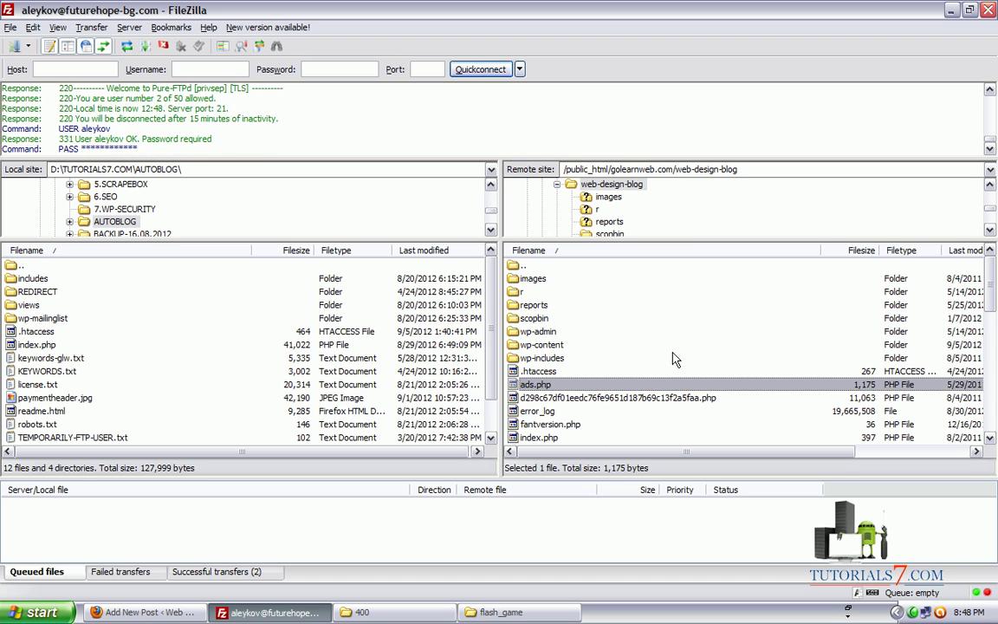
pyautogui.doubleClick(526, 333)
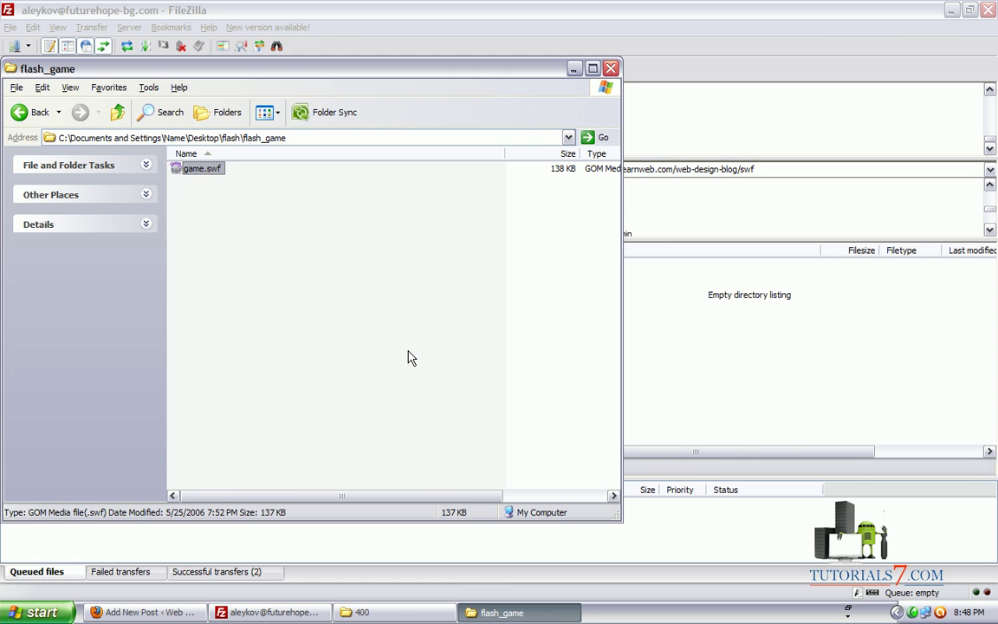
# - Upload game.swf into the remote swf folder and select its web-design-blog/swf path
pyautogui.moveTo(182, 169); pyautogui.dragTo(664, 390)
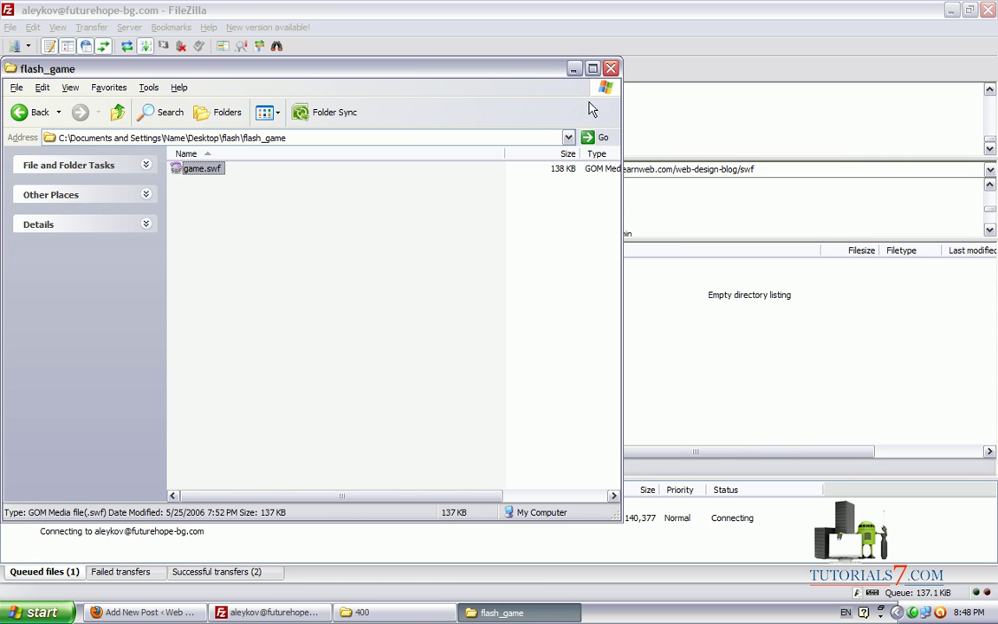
pyautogui.click(573, 68)
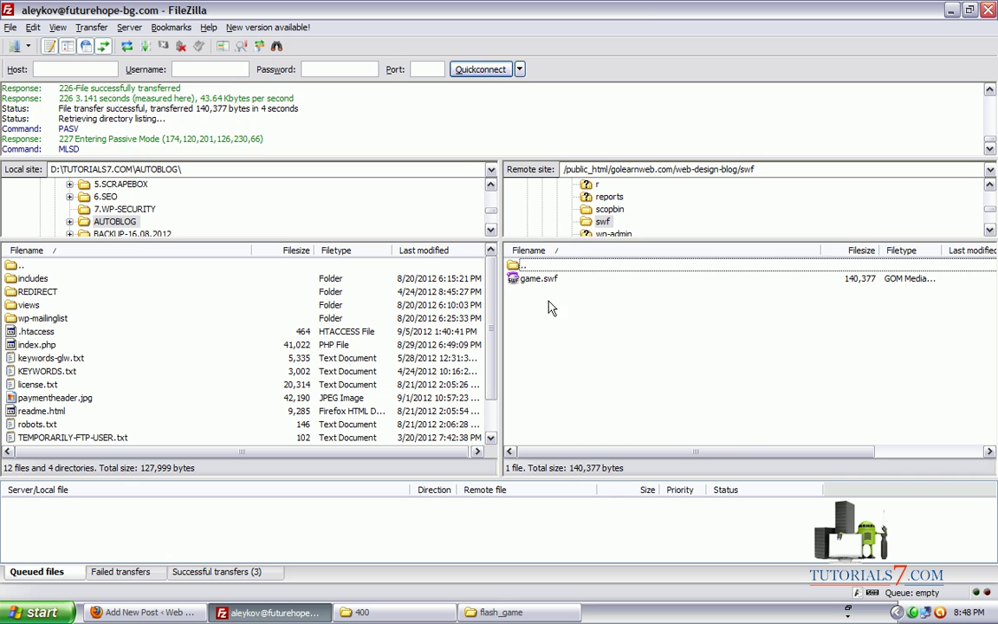
pyautogui.moveTo(759, 169); pyautogui.dragTo(654, 171)
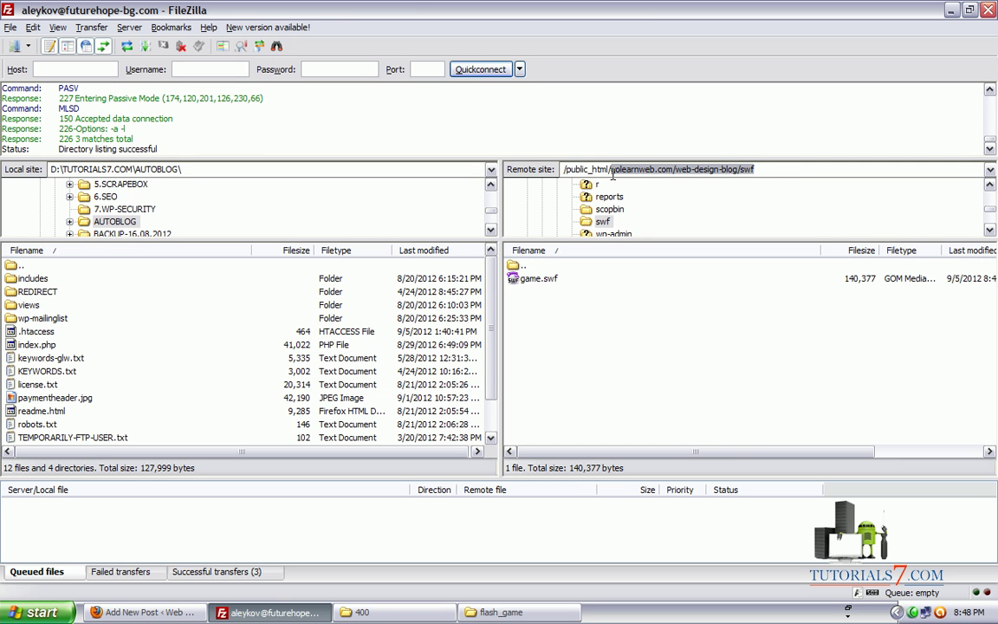
# - Load golearnweb.com/web-design-blog/swf/game.swf directly in a new Firefox tab
pyautogui.click(136, 610)
pyautogui.click(785, 48)
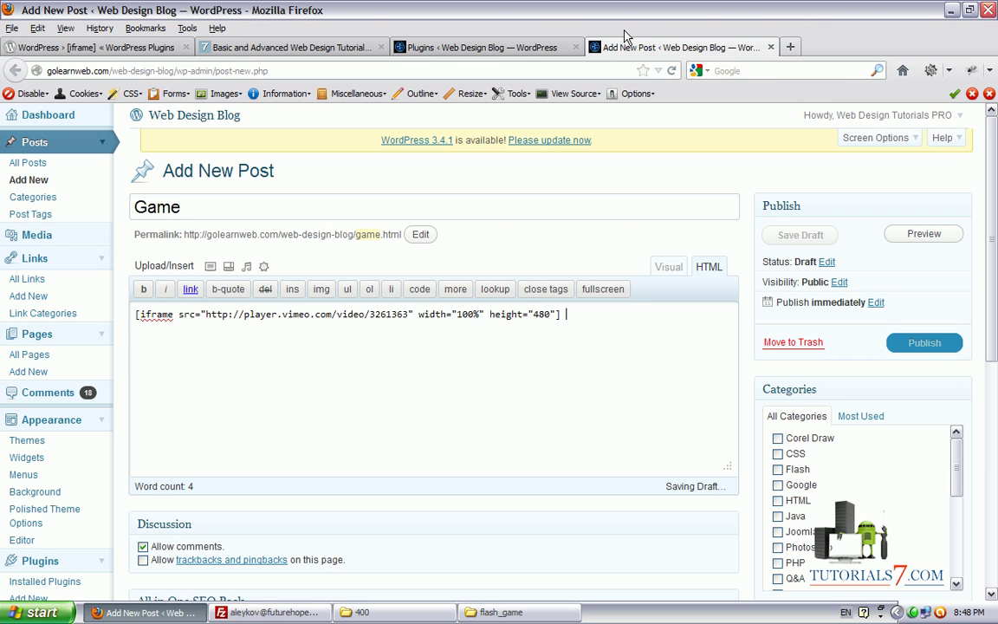
pyautogui.write('golearnweb.com/web-design-blog/swf')
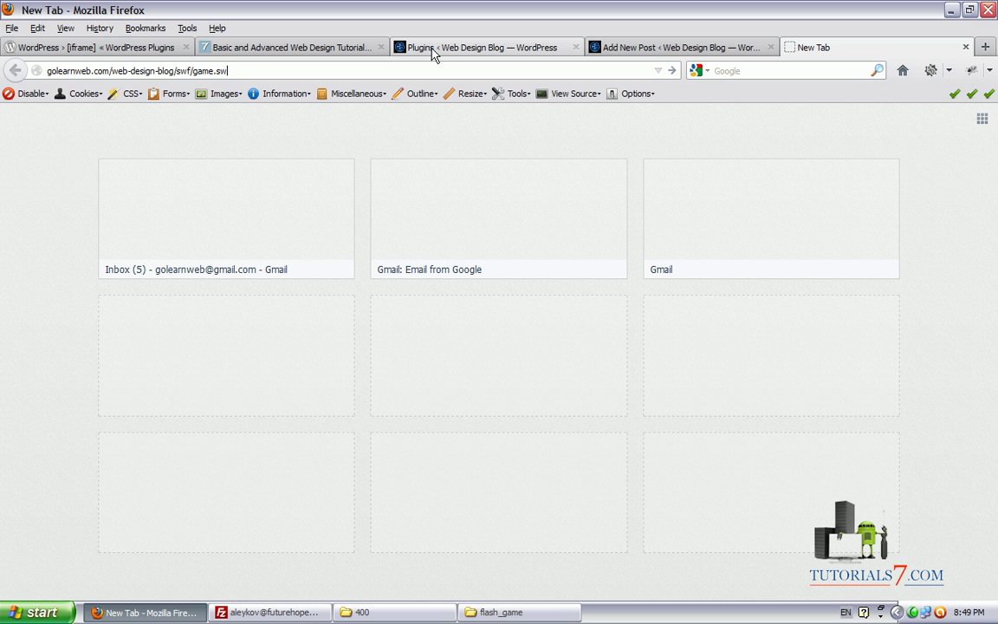
pyautogui.press('Return')
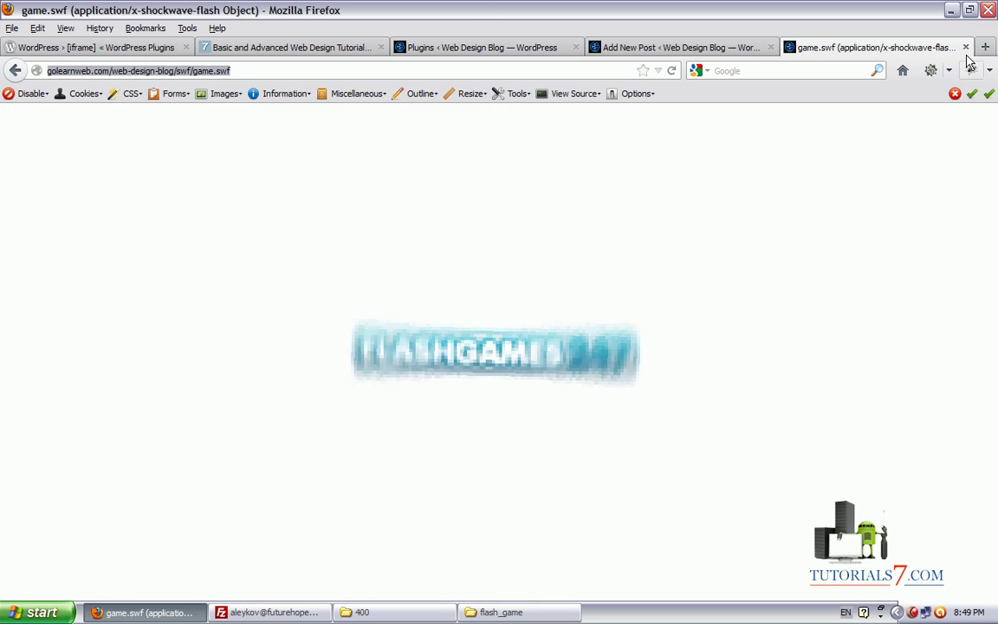
# - Replace the Vimeo URL in the iframe src with the golearnweb.com game.swf address
pyautogui.hotkey('ctrl', 'w')
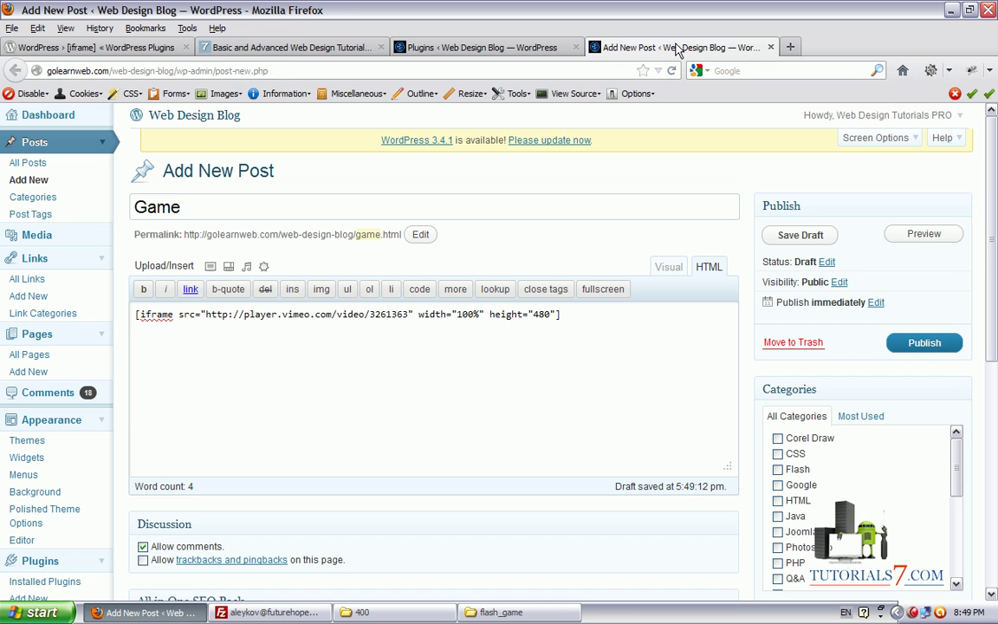
pyautogui.moveTo(410, 317); pyautogui.dragTo(209, 318)
pyautogui.write('http://golearnweb.com/web-design-blog/swf/game.swf')
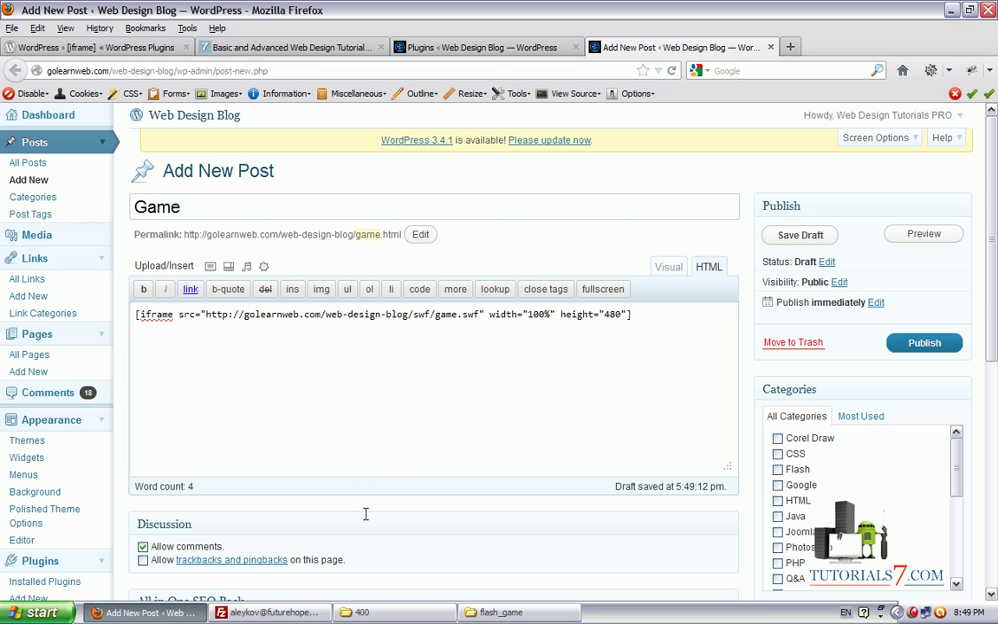
# - Point out the 100% width and 480 height settings, then save the Game post draft
pyautogui.moveTo(368, 530)
pyautogui.mouseDown()
pyautogui.moveTo(456, 374)
pyautogui.moveTo(501, 340)
pyautogui.moveTo(645, 332)
pyautogui.moveTo(494, 286)
pyautogui.moveTo(485, 332)
pyautogui.mouseUp()
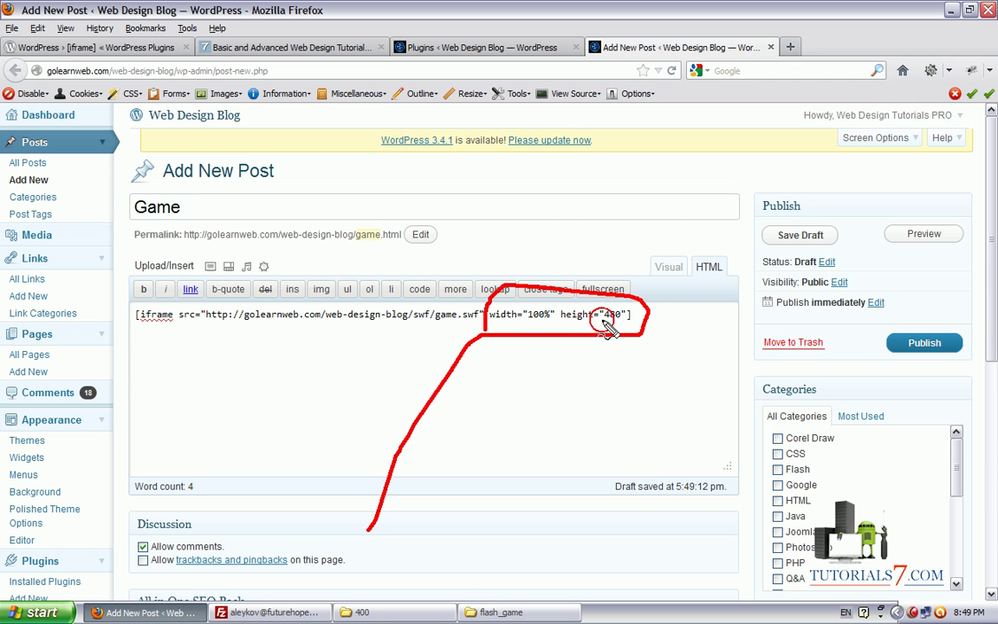
pyautogui.moveTo(607, 323); pyautogui.dragTo(626, 327)
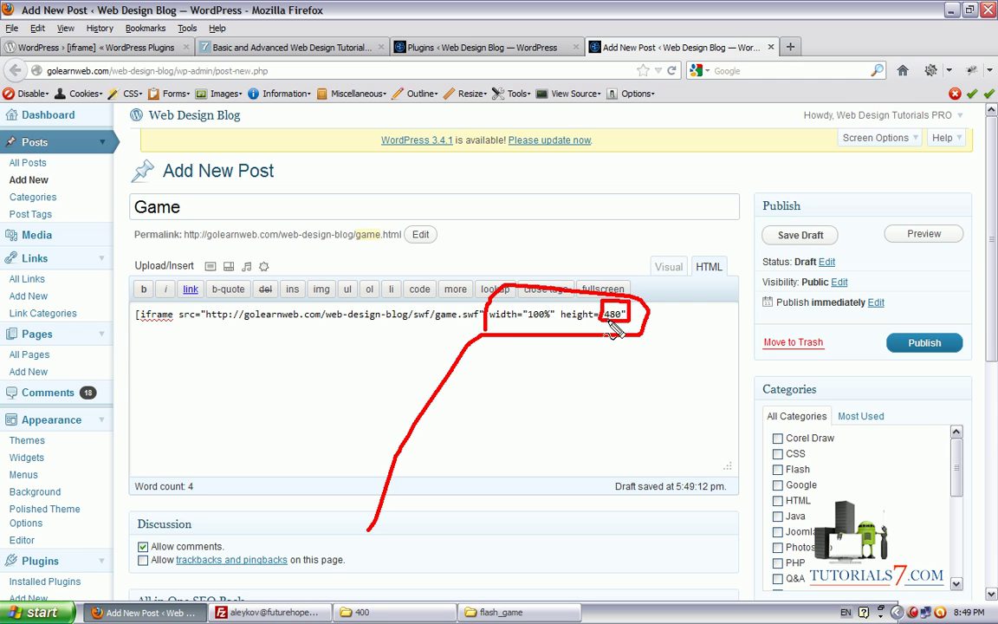
pyautogui.press('Escape')
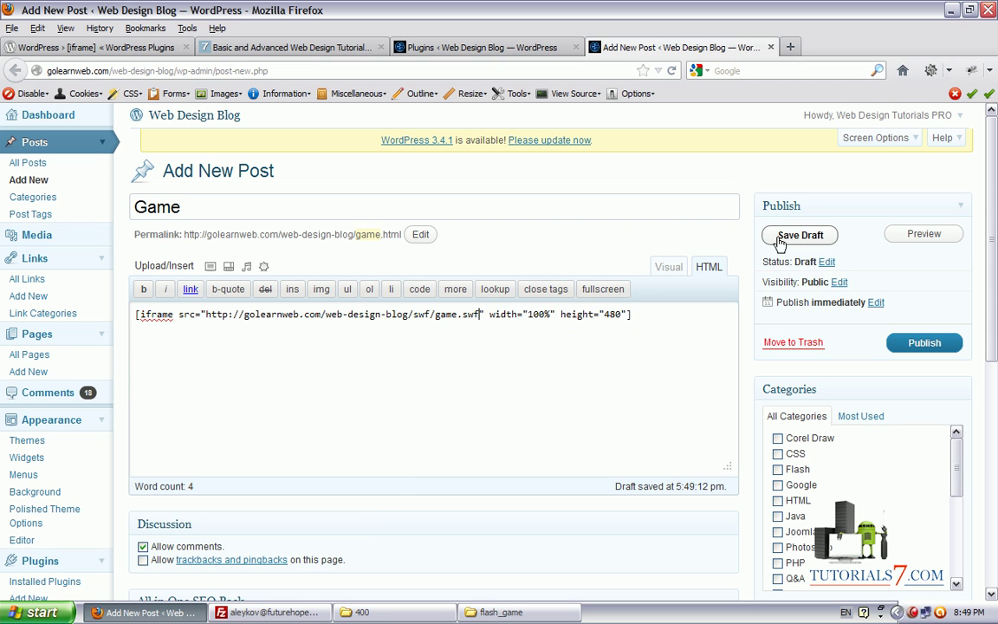
pyautogui.click(822, 241)
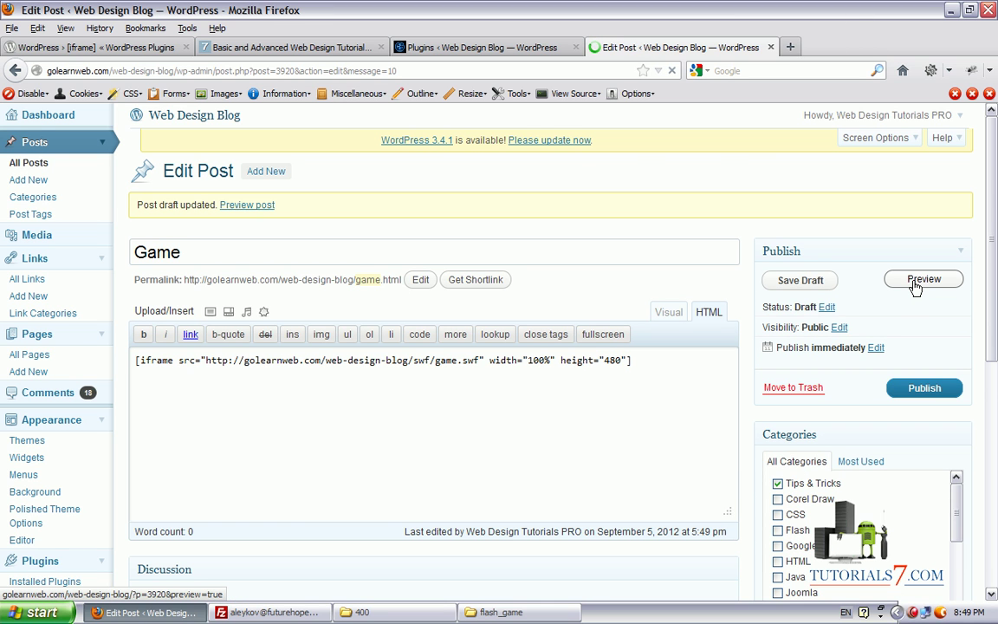
# - Preview the Game post and scroll to the embedded Urban Swat Flash game
pyautogui.click(916, 285)
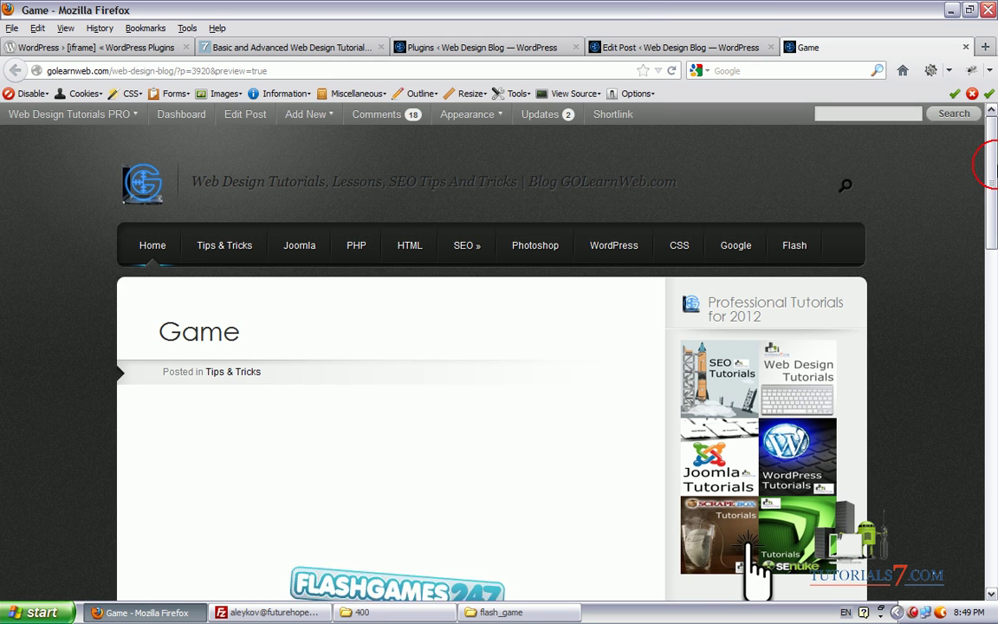
pyautogui.moveTo(991, 156); pyautogui.dragTo(994, 227)
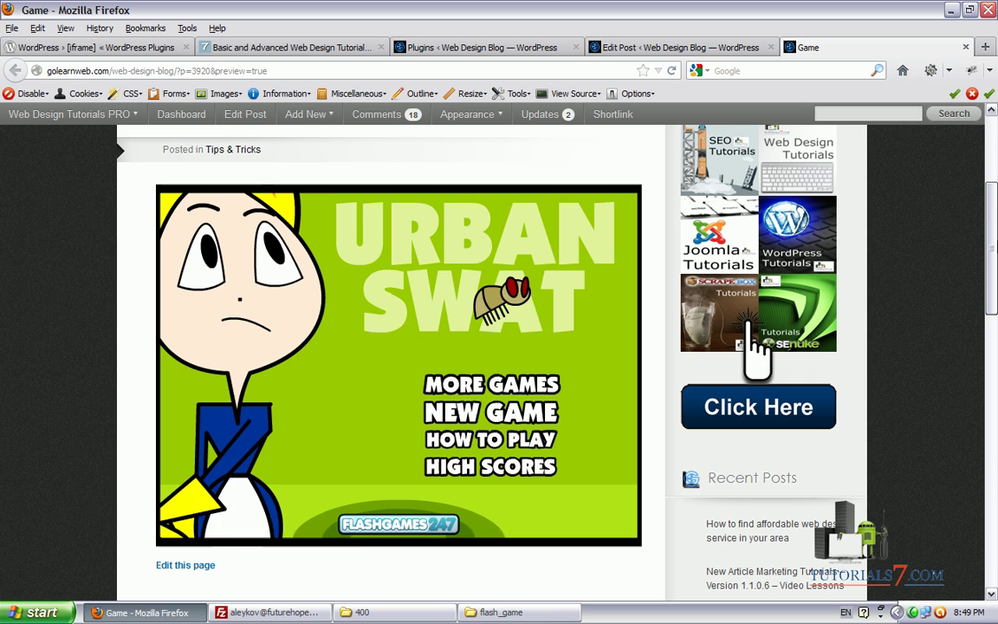
pyautogui.moveTo(993, 246)
pyautogui.mouseDown()
pyautogui.moveTo(995, 286)
pyautogui.moveTo(994, 190)
pyautogui.mouseUp()
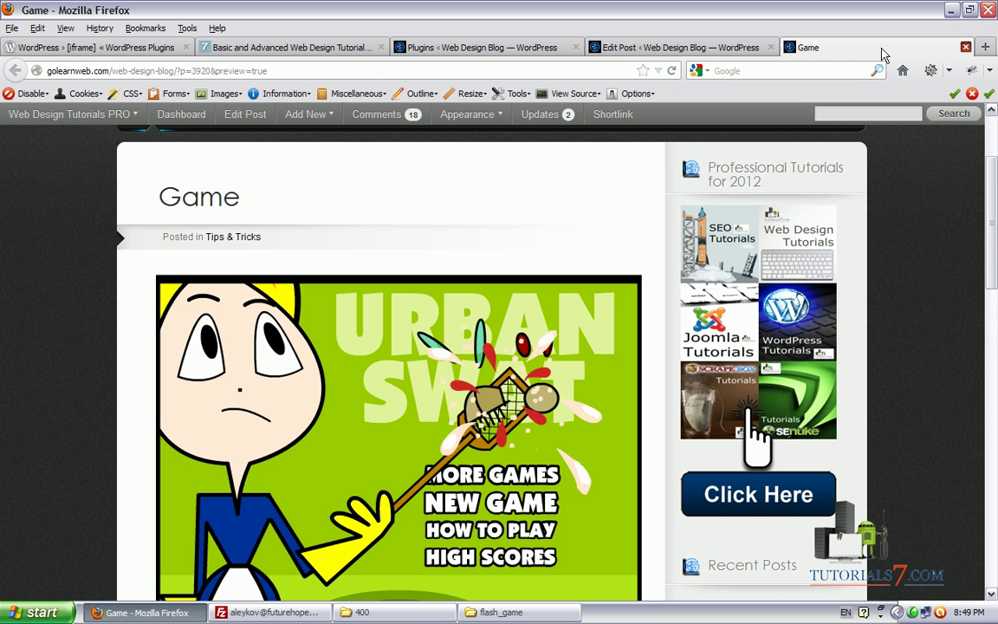
# - Return to the post editor and circle the iframe shortcode
pyautogui.click(706, 49)
pyautogui.moveTo(988, 178); pyautogui.dragTo(964, 216)
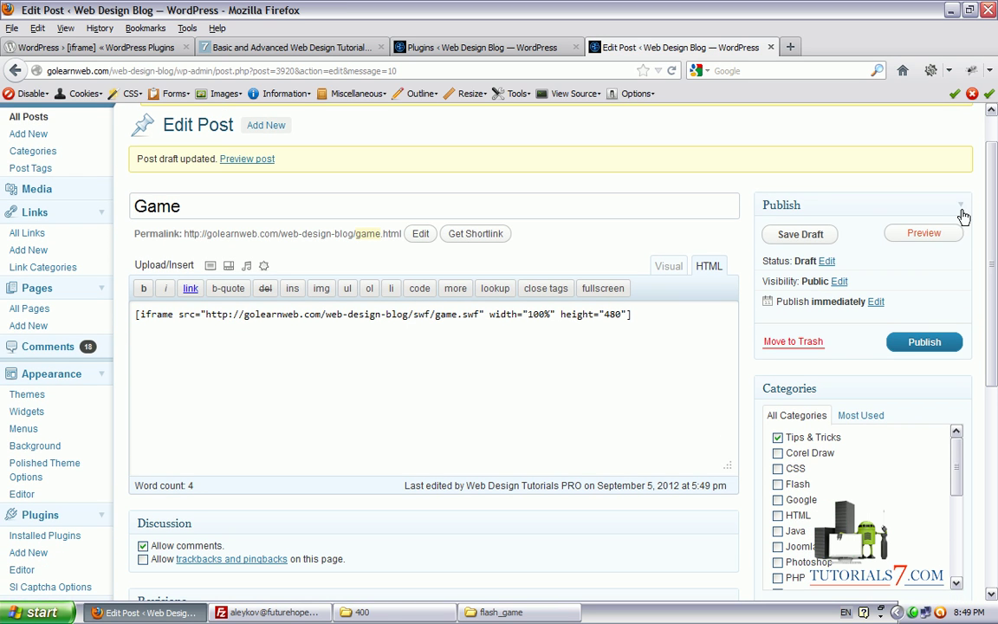
pyautogui.moveTo(542, 539)
pyautogui.mouseDown()
pyautogui.moveTo(122, 357)
pyautogui.moveTo(501, 359)
pyautogui.mouseUp()
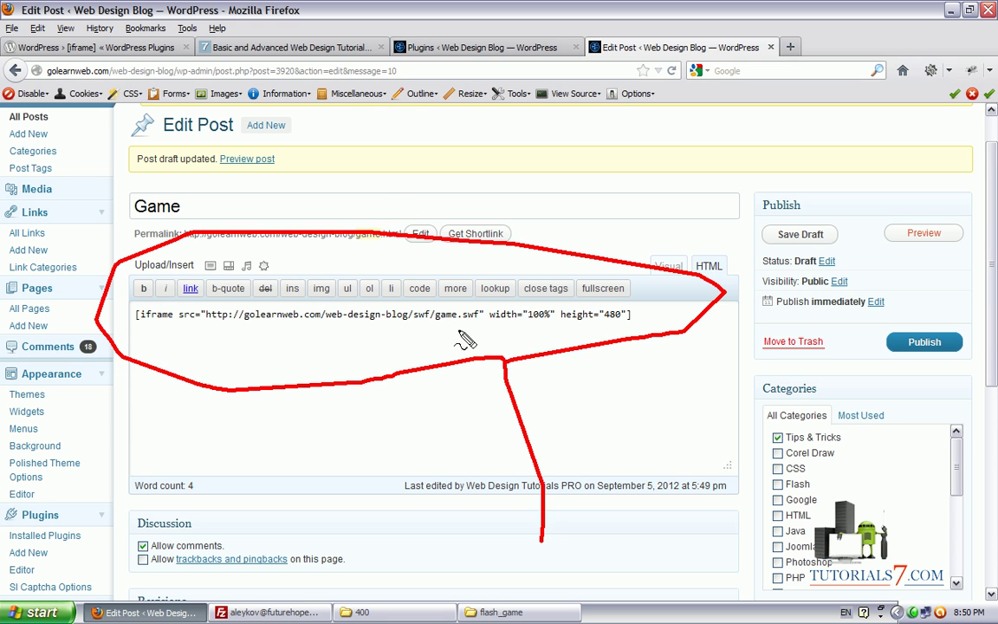
pyautogui.click(279, 48)
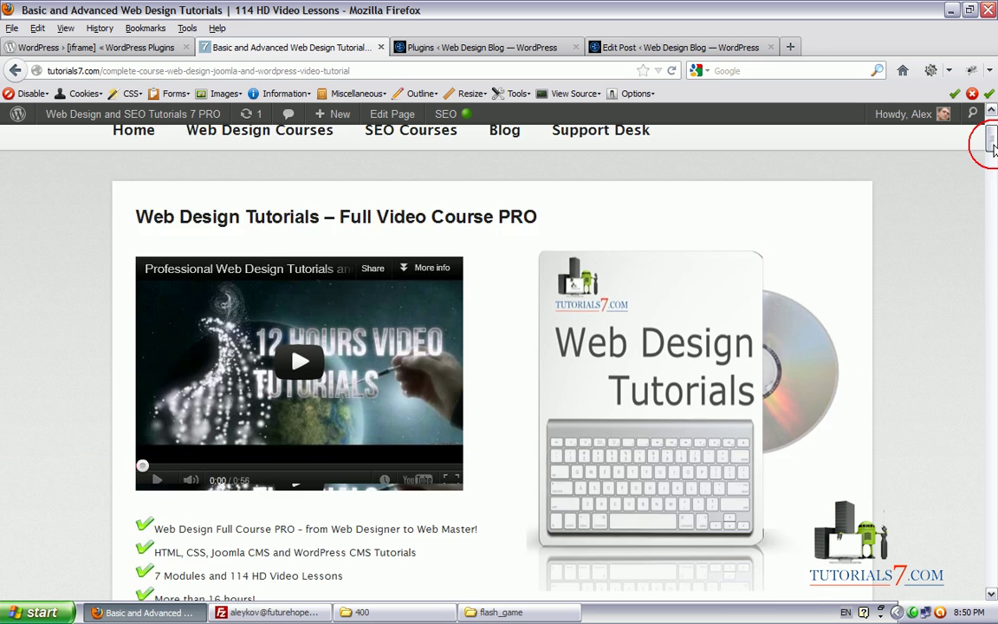
pyautogui.moveTo(993, 136); pyautogui.dragTo(993, 173)
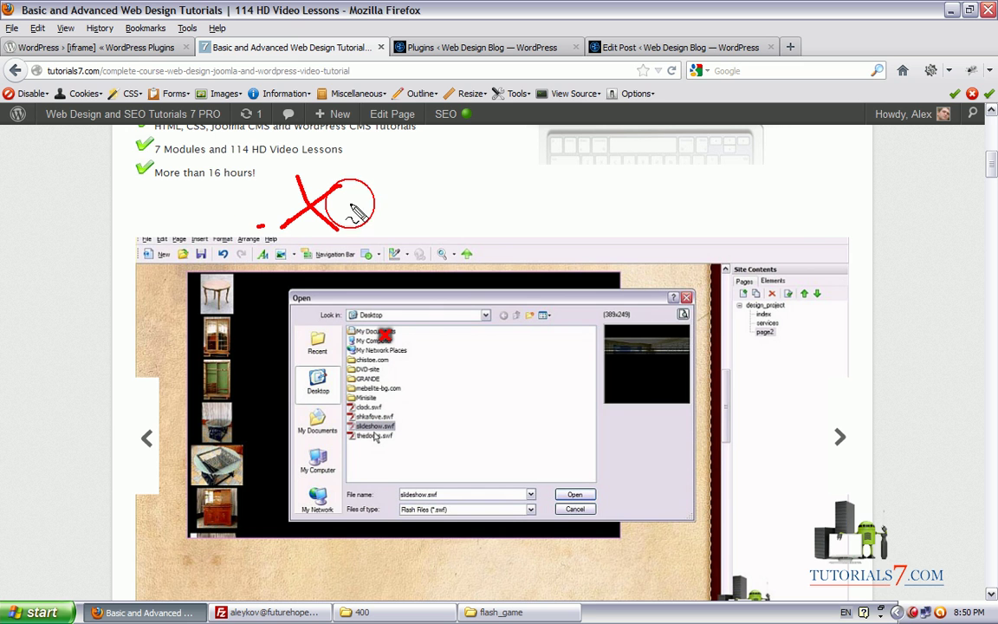
pyautogui.moveTo(349, 227); pyautogui.dragTo(400, 232)
pyautogui.moveTo(428, 154); pyautogui.dragTo(436, 230)
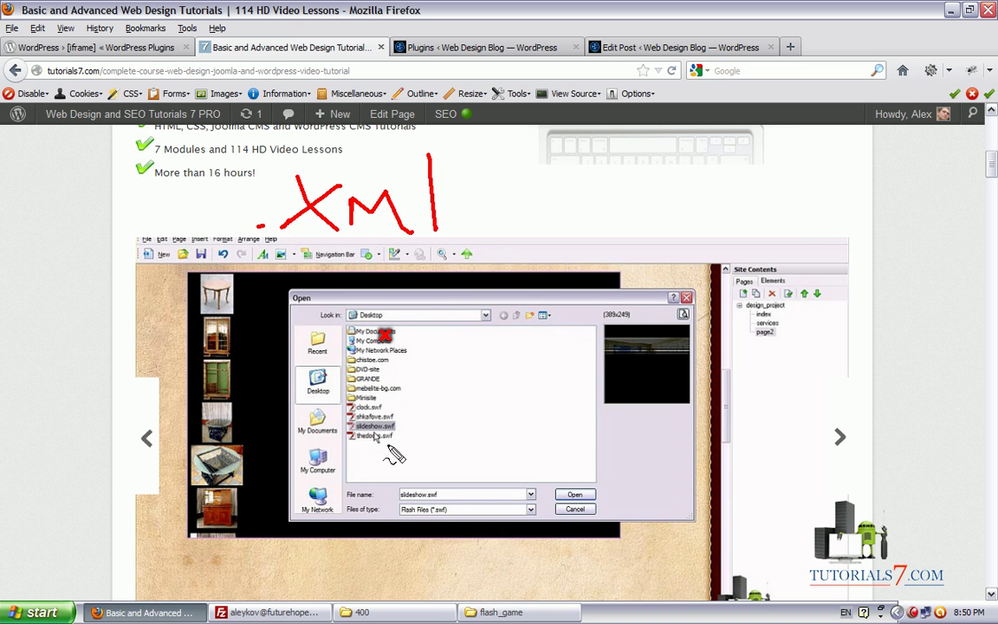
pyautogui.press('Escape')
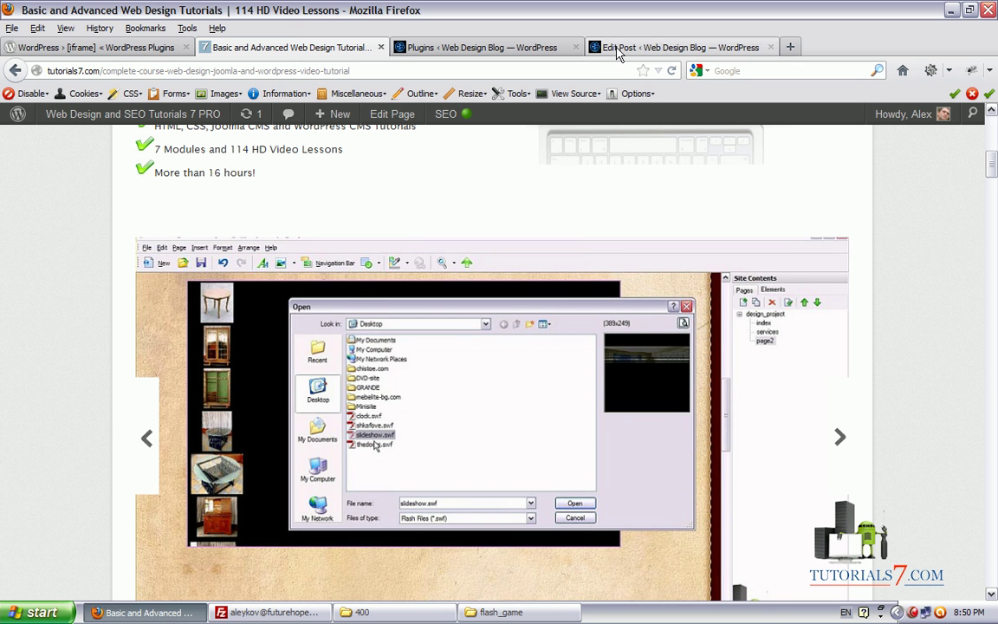
# - Bring the Game post editor back to the front after a brief Plugins visit and scroll to its top
pyautogui.click(617, 50)
pyautogui.click(475, 50)
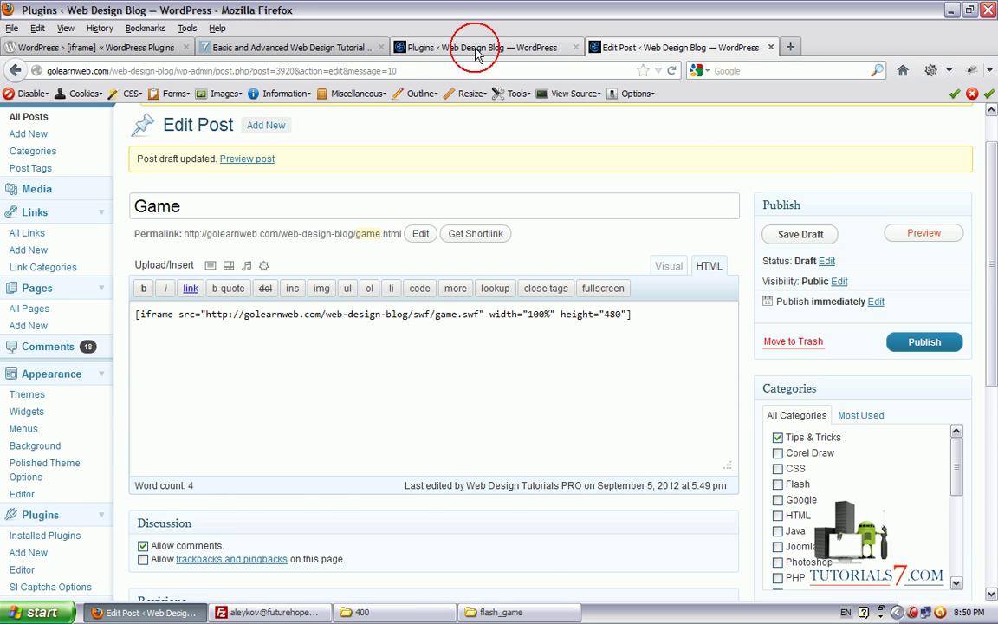
pyautogui.click(591, 49)
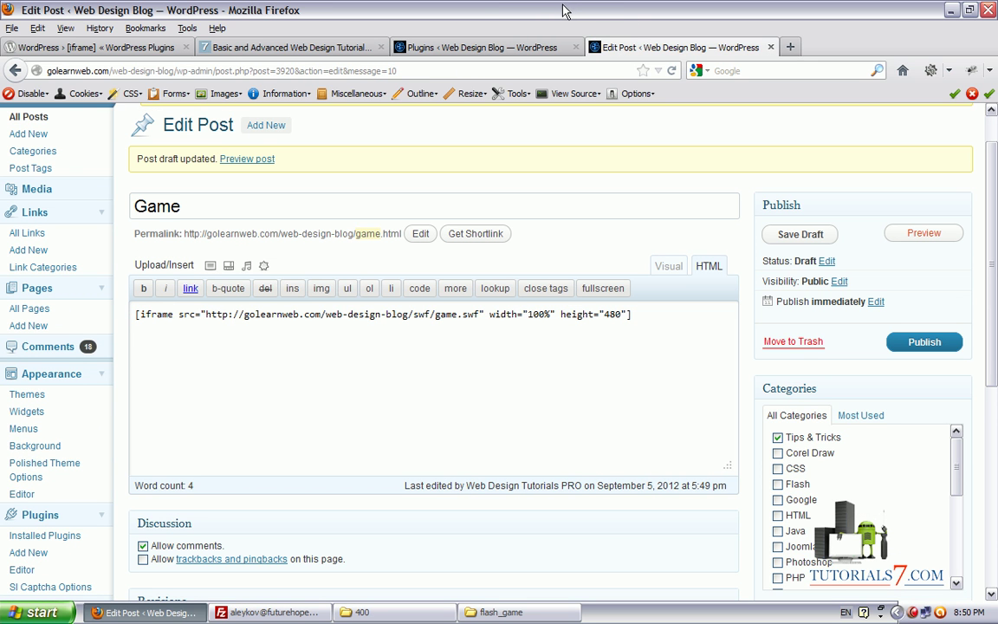
pyautogui.moveTo(988, 217); pyautogui.dragTo(989, 186)
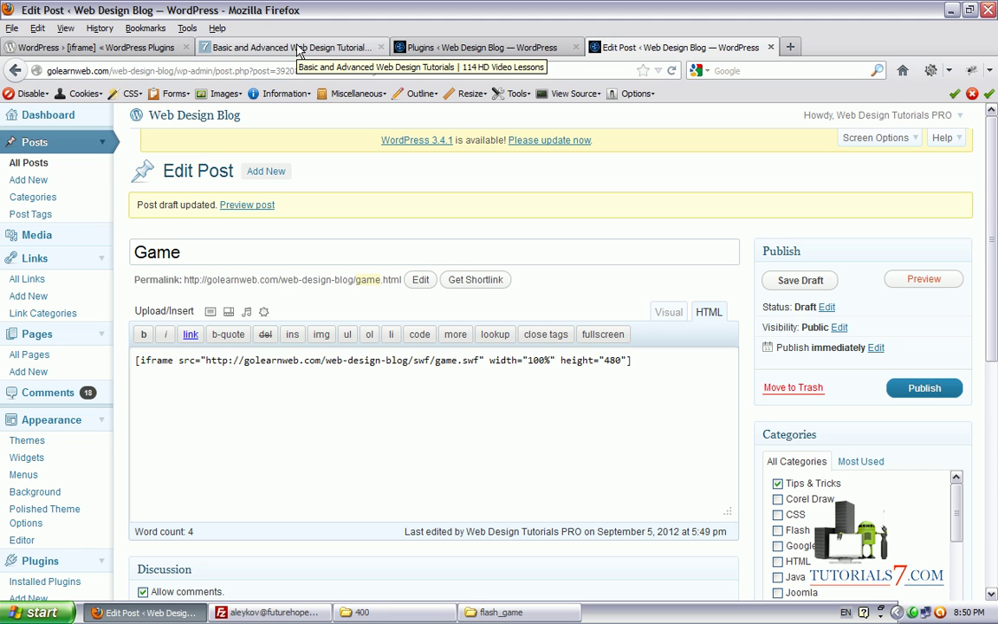
pyautogui.scroll(-2, 954, 338)
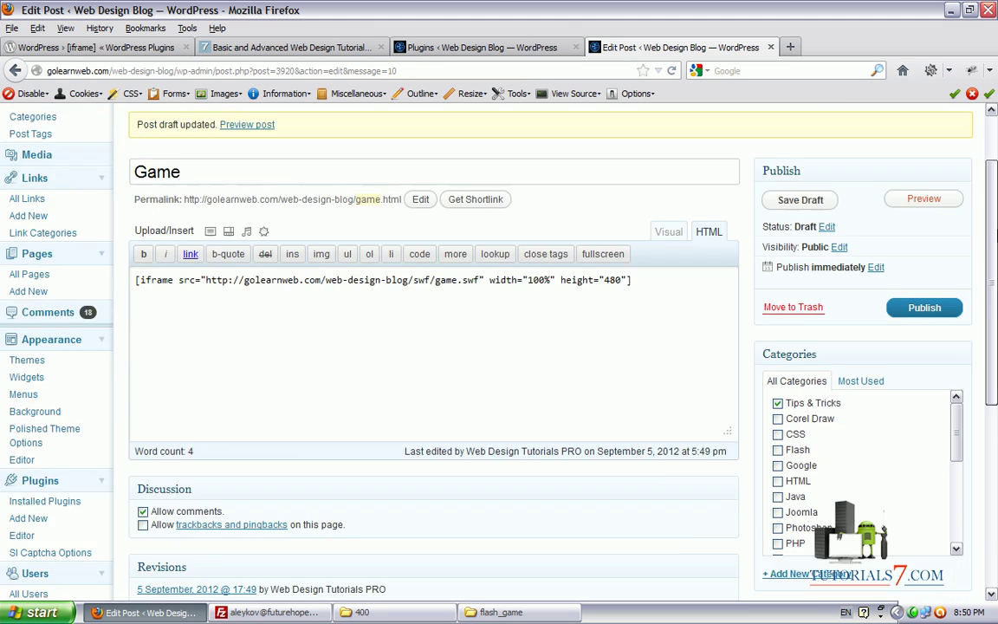
pyautogui.scroll(-4, 985, 341)
pyautogui.moveTo(985, 340)
pyautogui.mouseDown()
pyautogui.moveTo(974, 394)
pyautogui.moveTo(985, 135)
pyautogui.mouseUp()
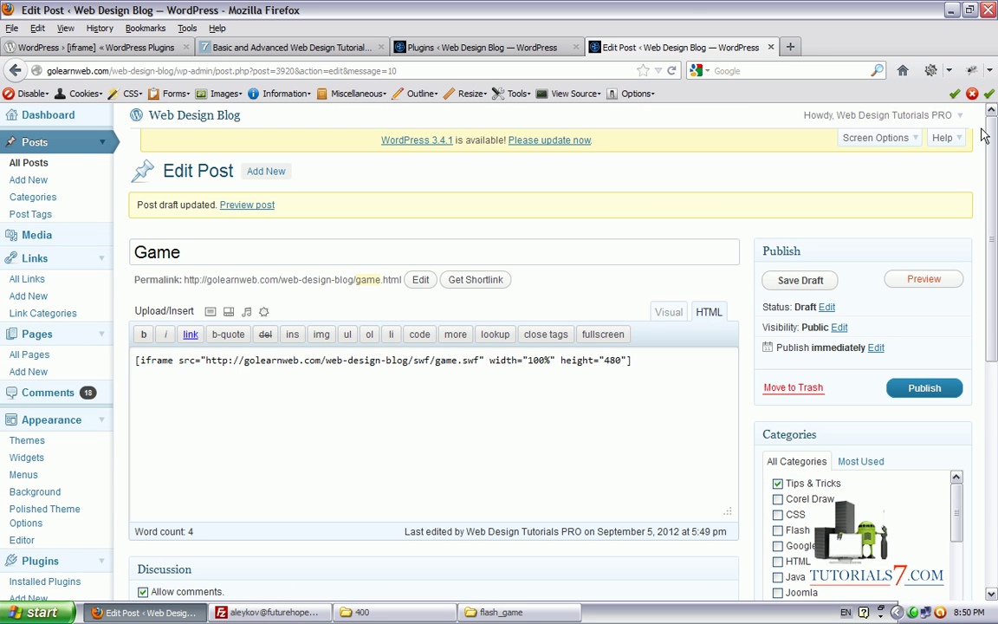